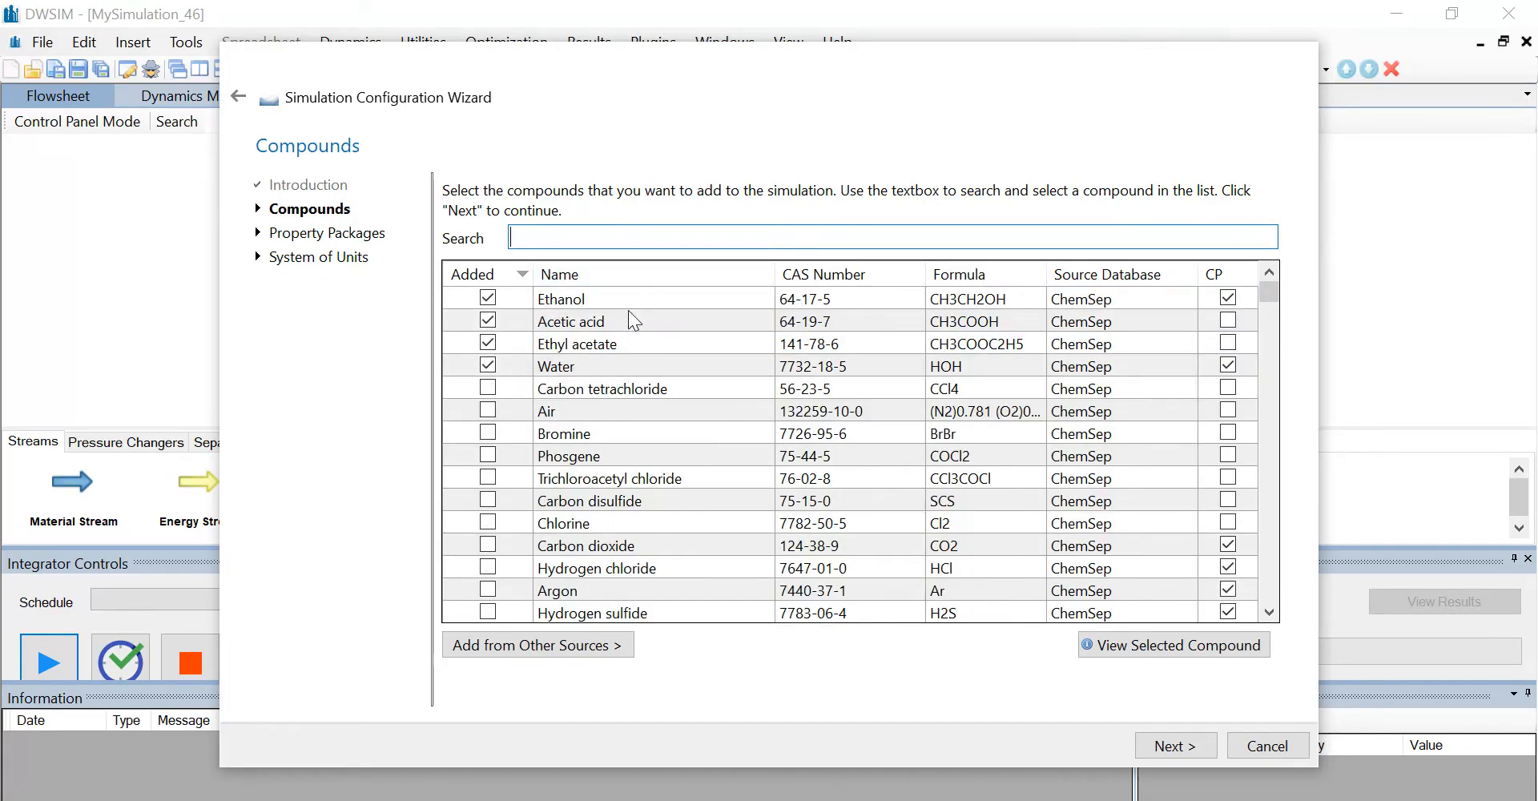
# Accept the selected compounds and add the NRTL property package to the simulation
pyautogui.click(1176, 746)
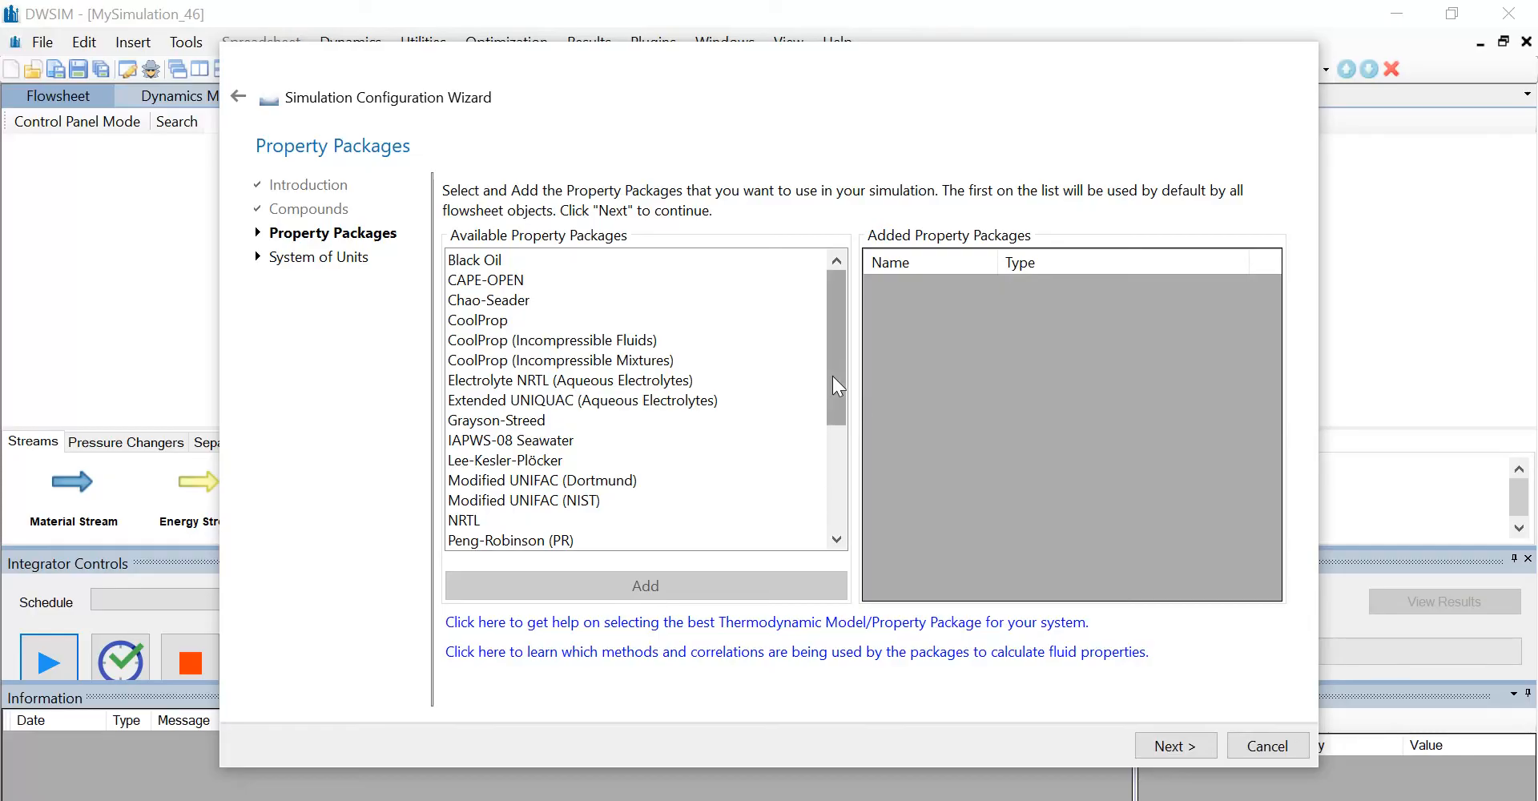
pyautogui.moveTo(833, 377); pyautogui.dragTo(838, 448)
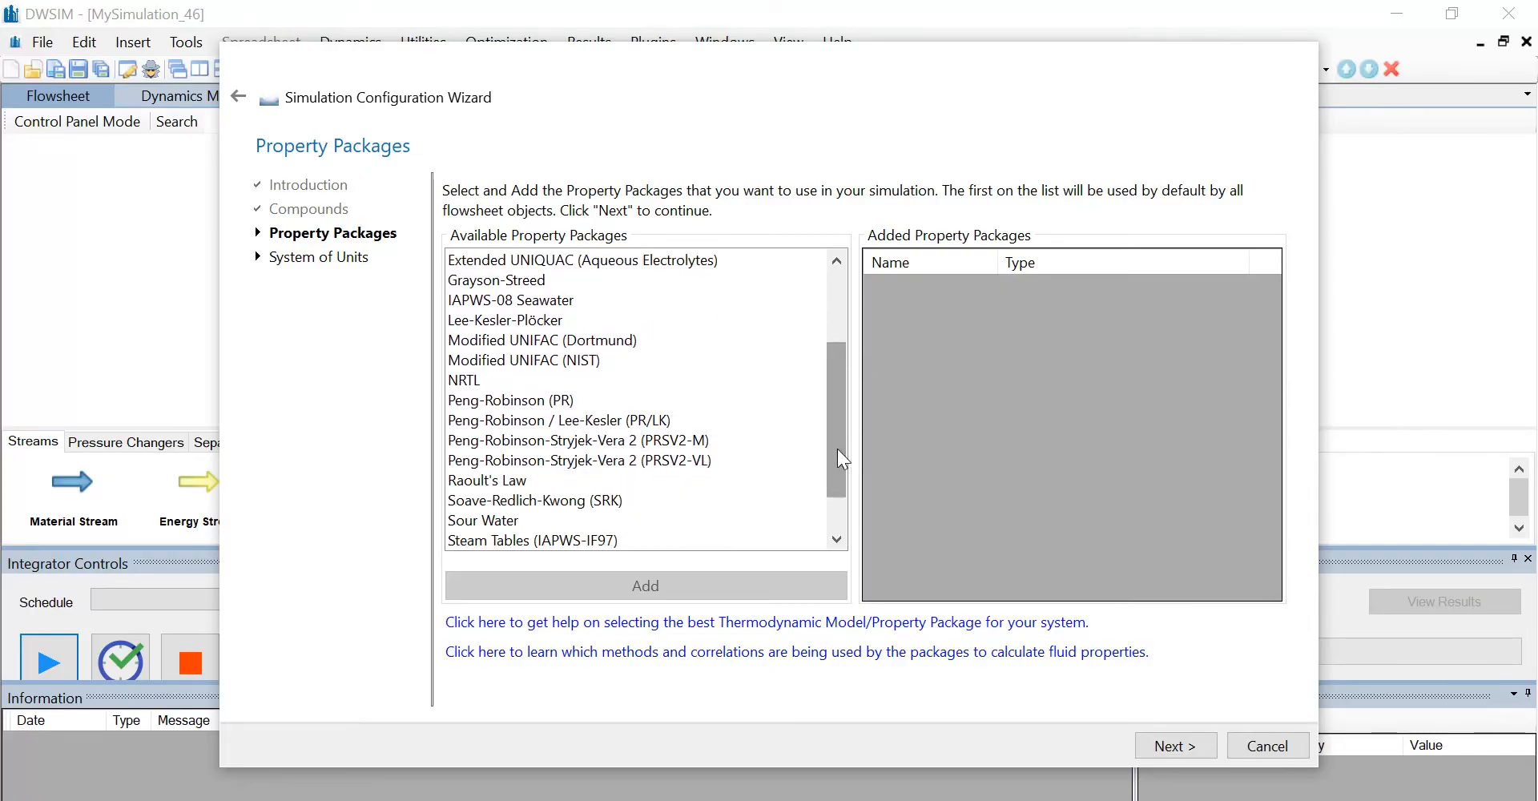
pyautogui.click(487, 381)
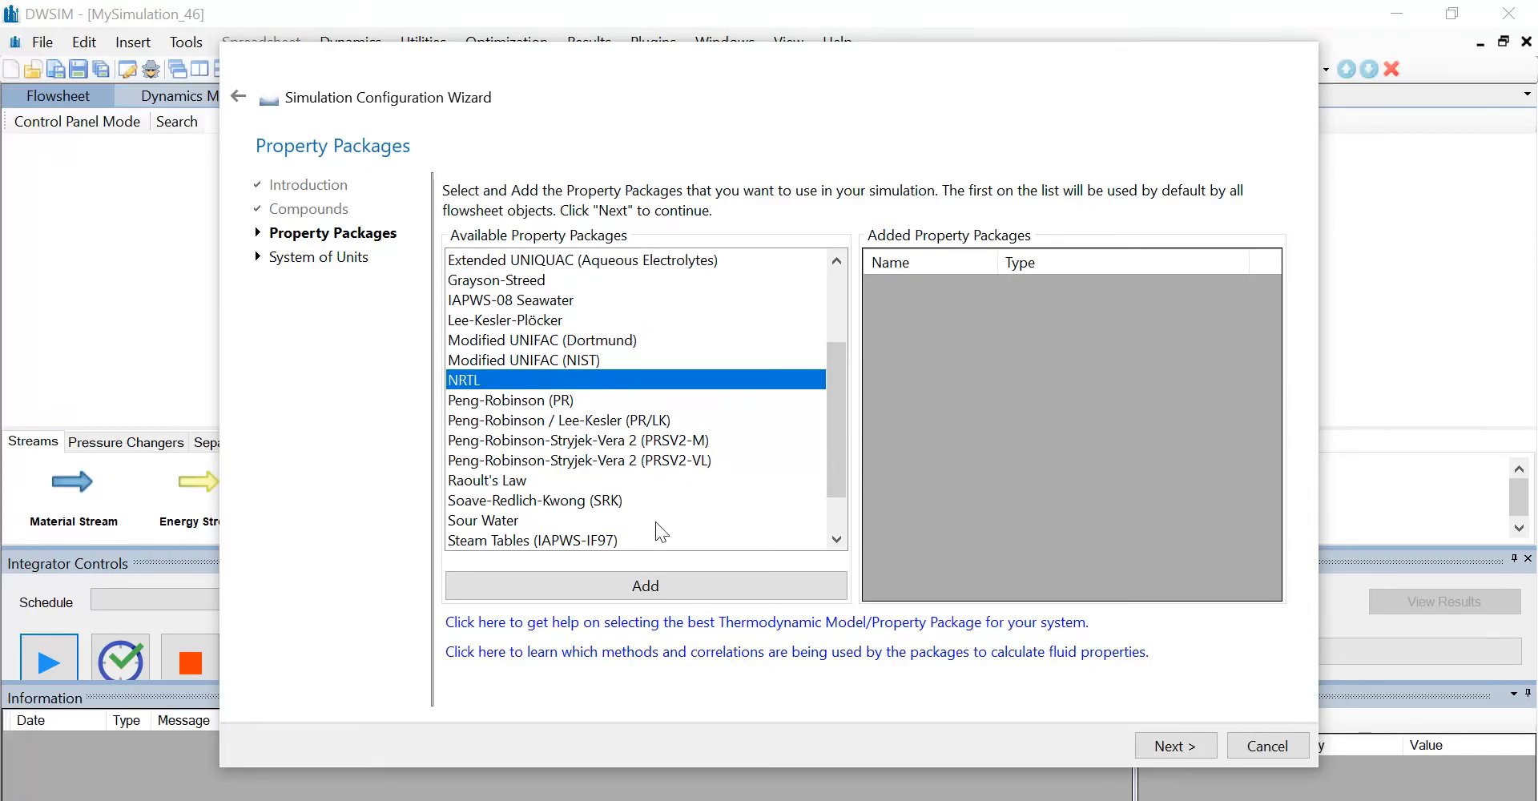
pyautogui.click(638, 590)
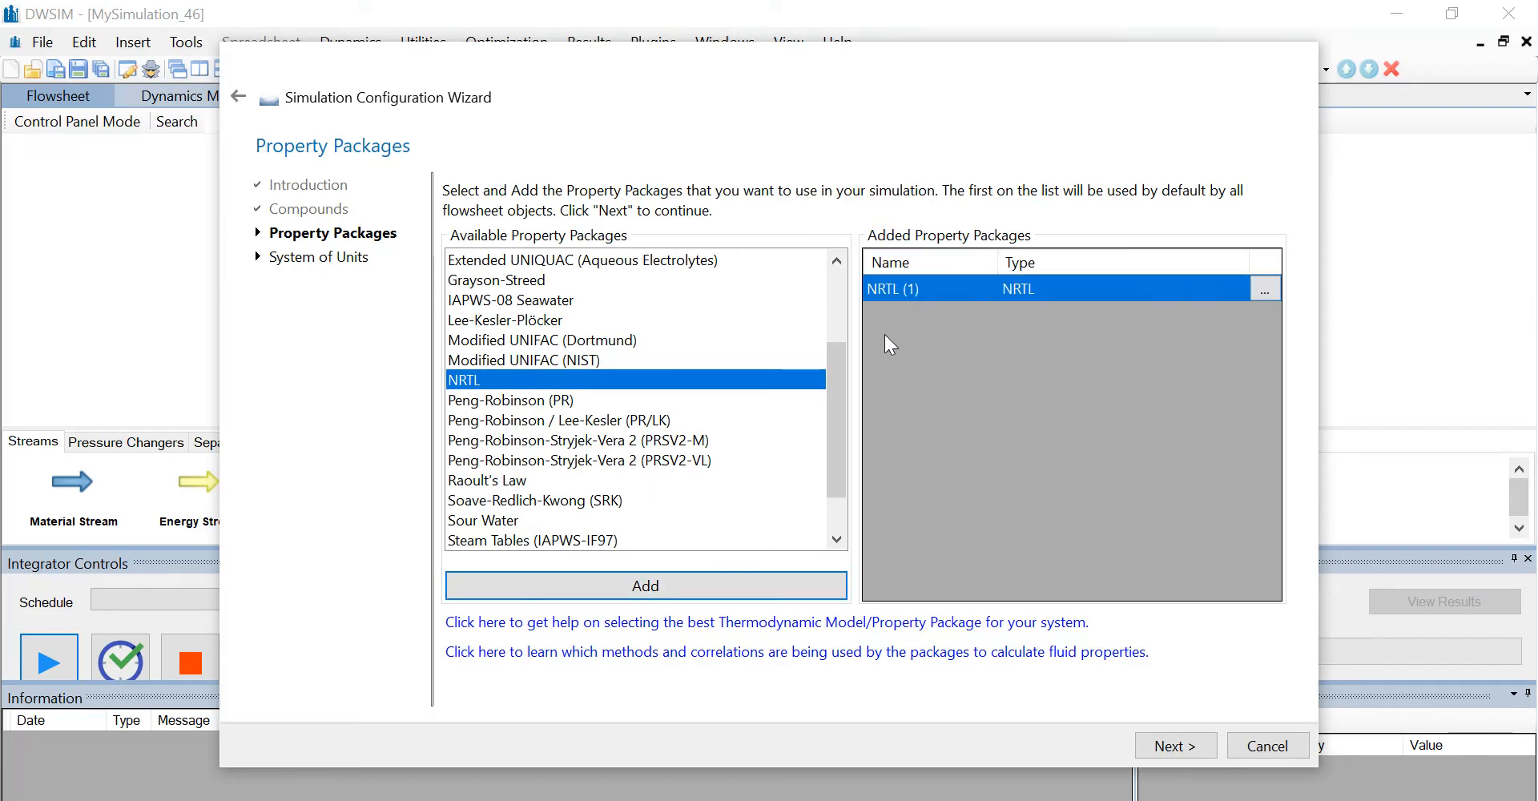
# Choose the C5 system of units and finish the simulation configuration wizard
pyautogui.click(1170, 745)
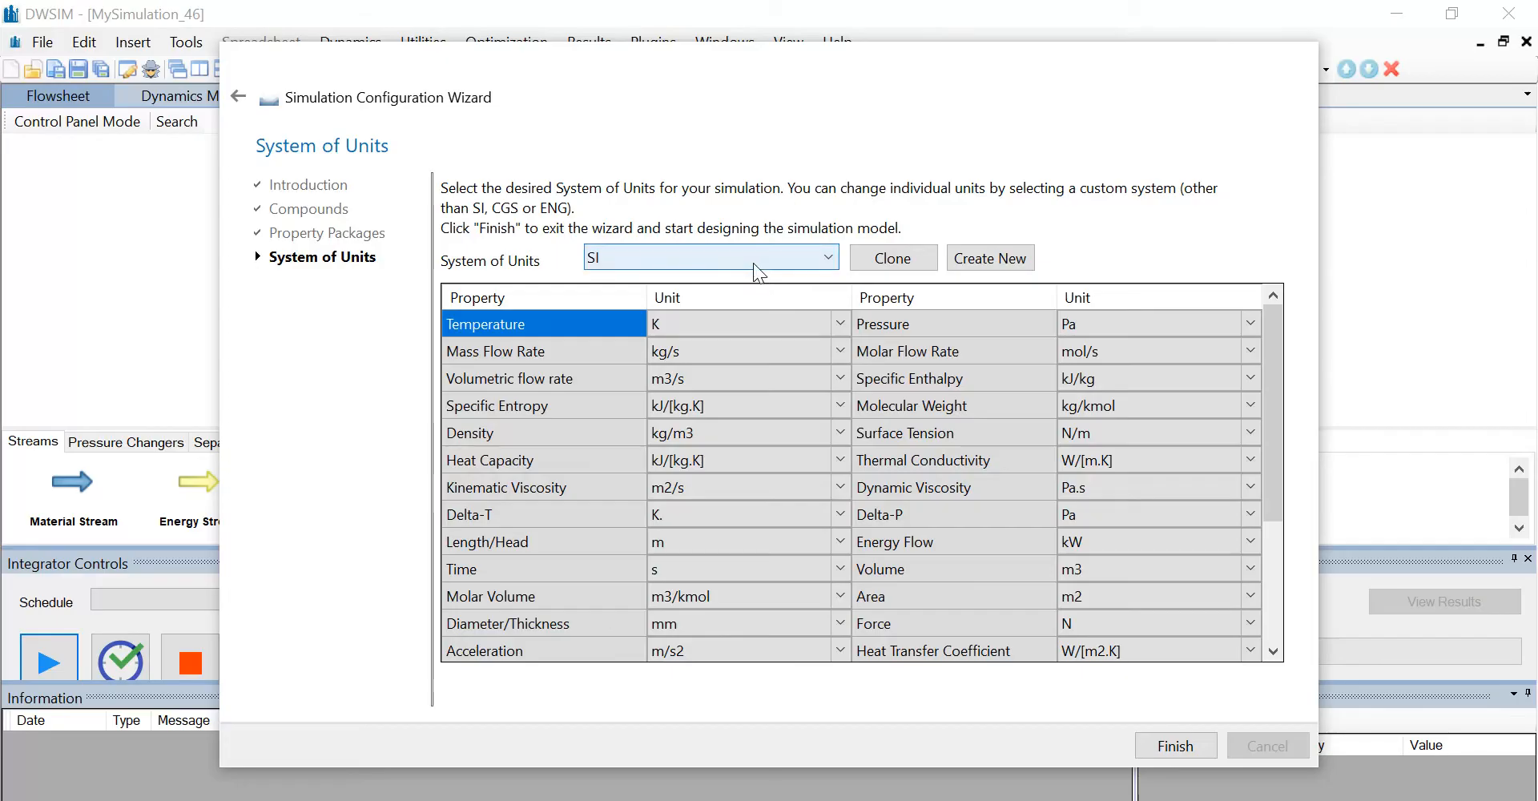
pyautogui.click(752, 262)
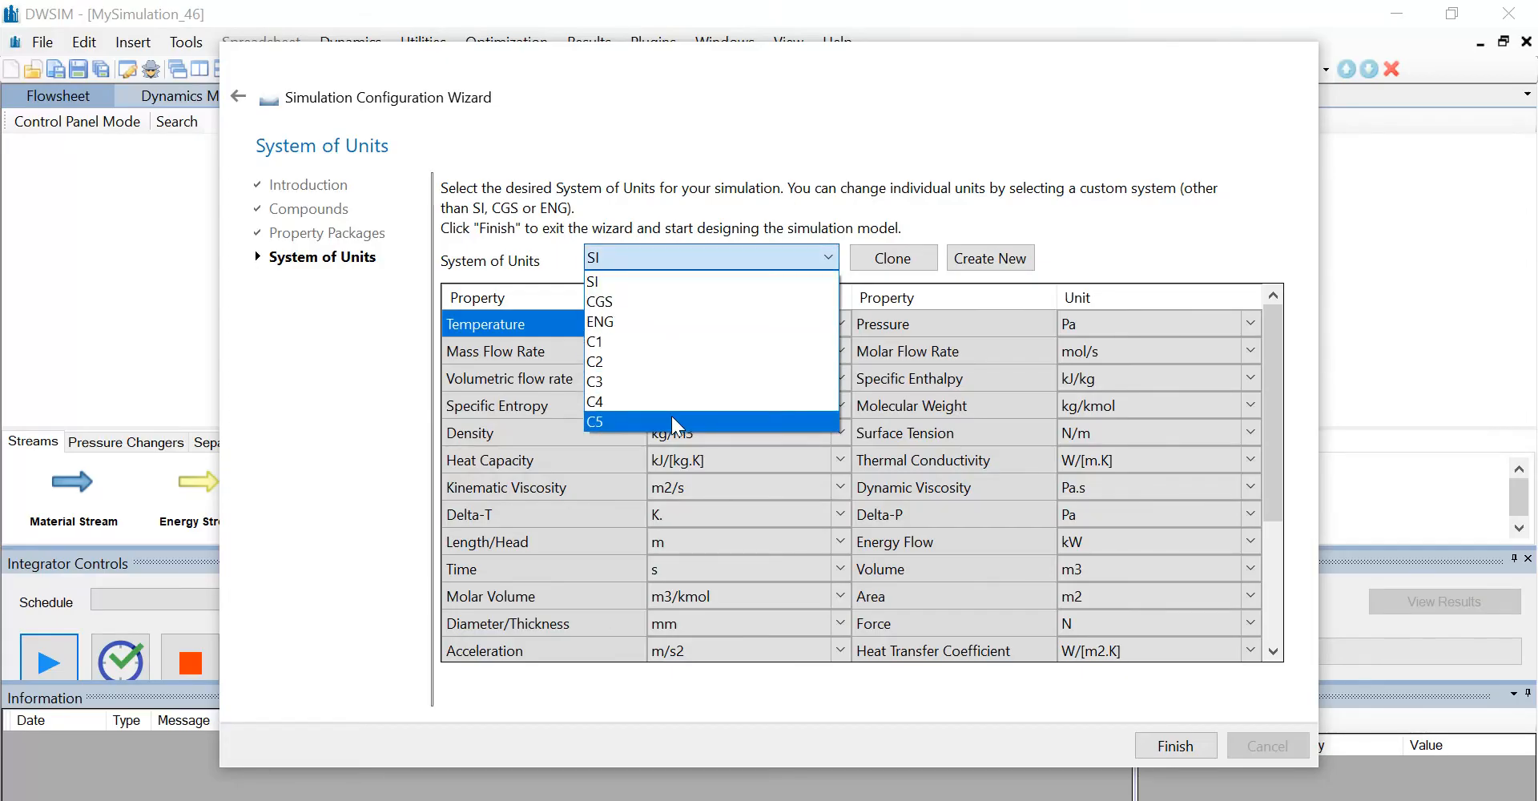
pyautogui.click(671, 420)
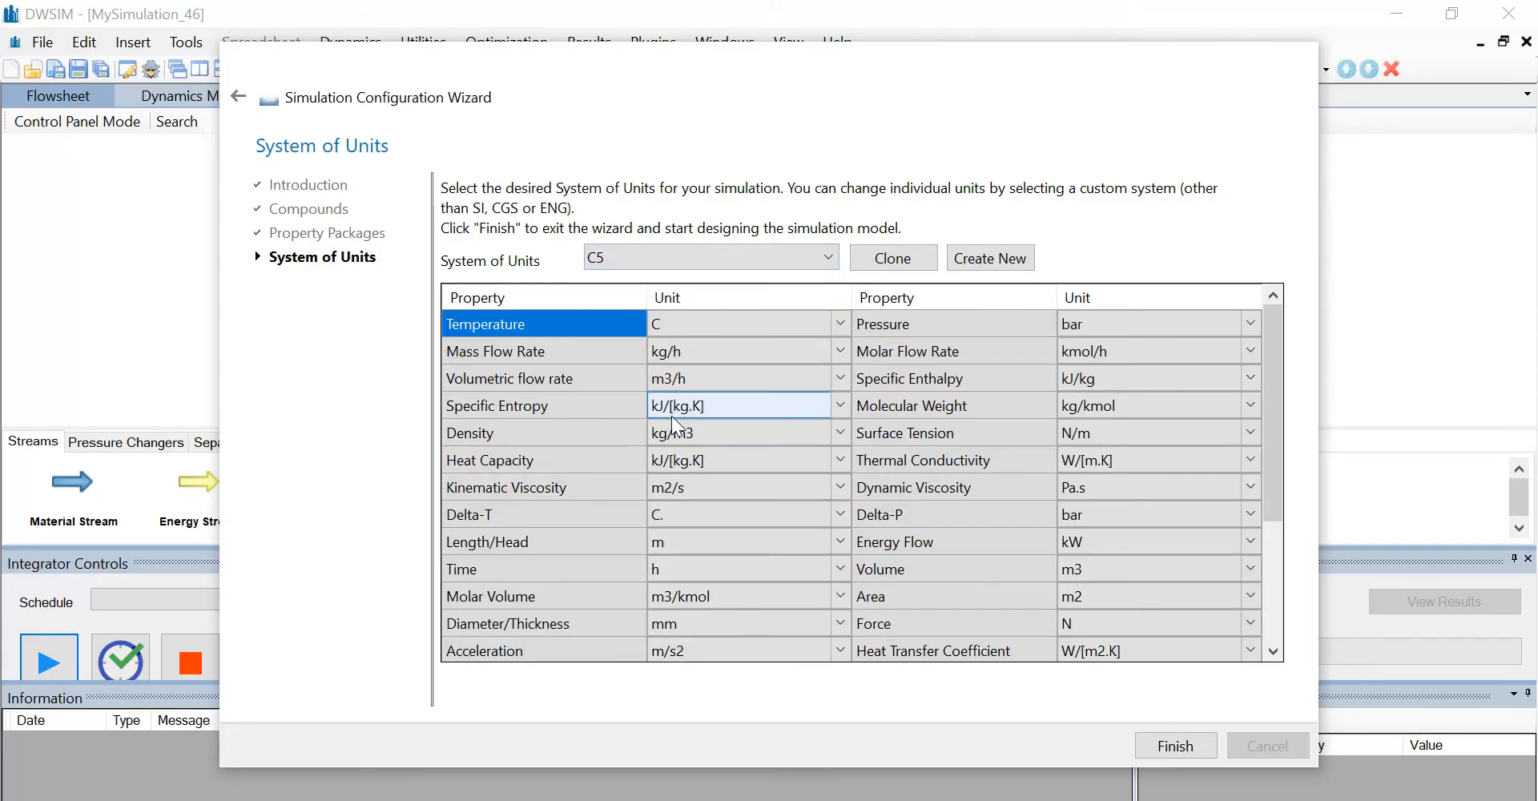
pyautogui.click(1206, 752)
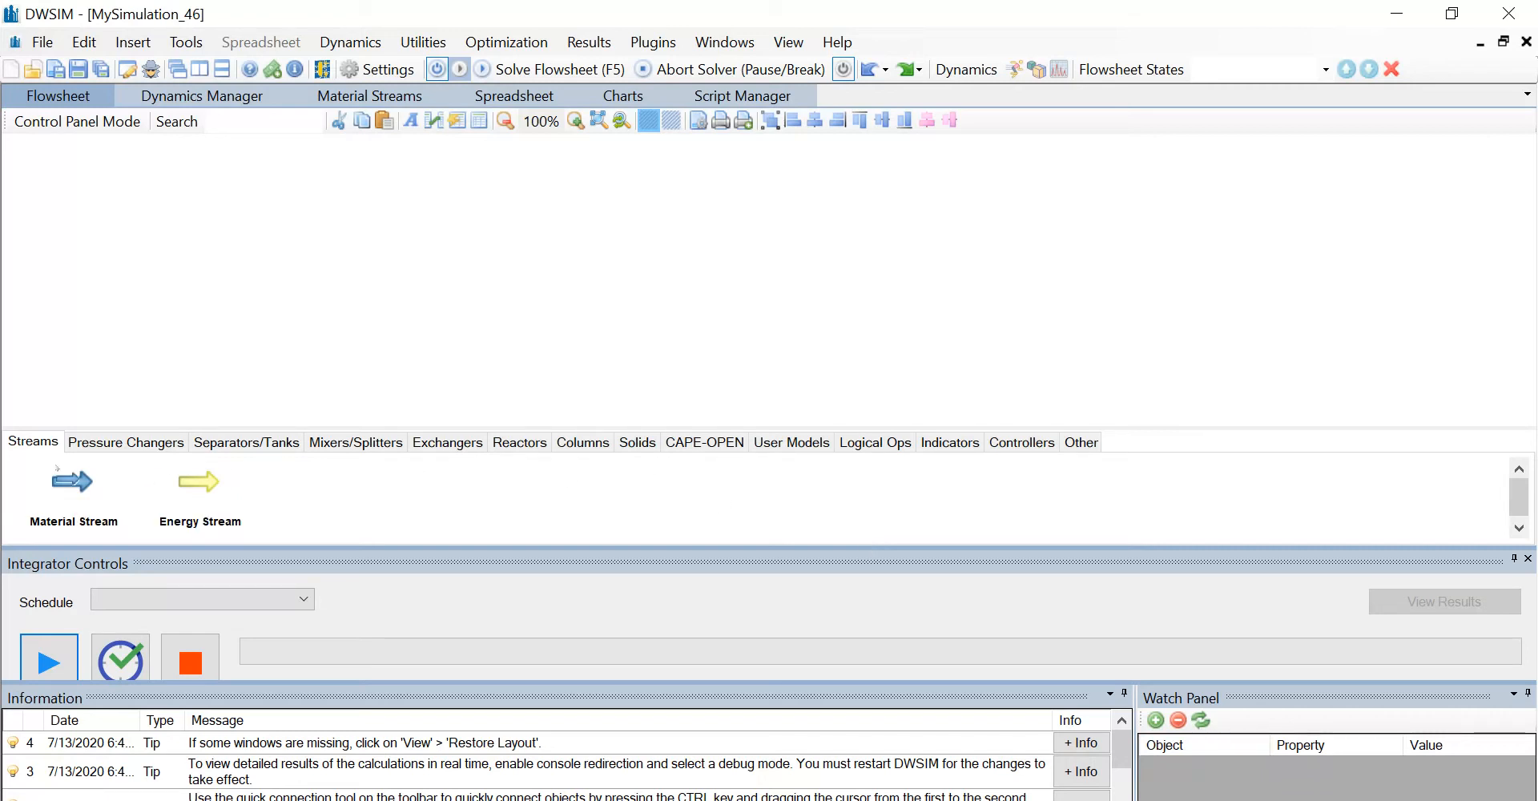
# Place a material stream on the flowsheet and rename it Feed
pyautogui.moveTo(74, 484); pyautogui.dragTo(328, 267)
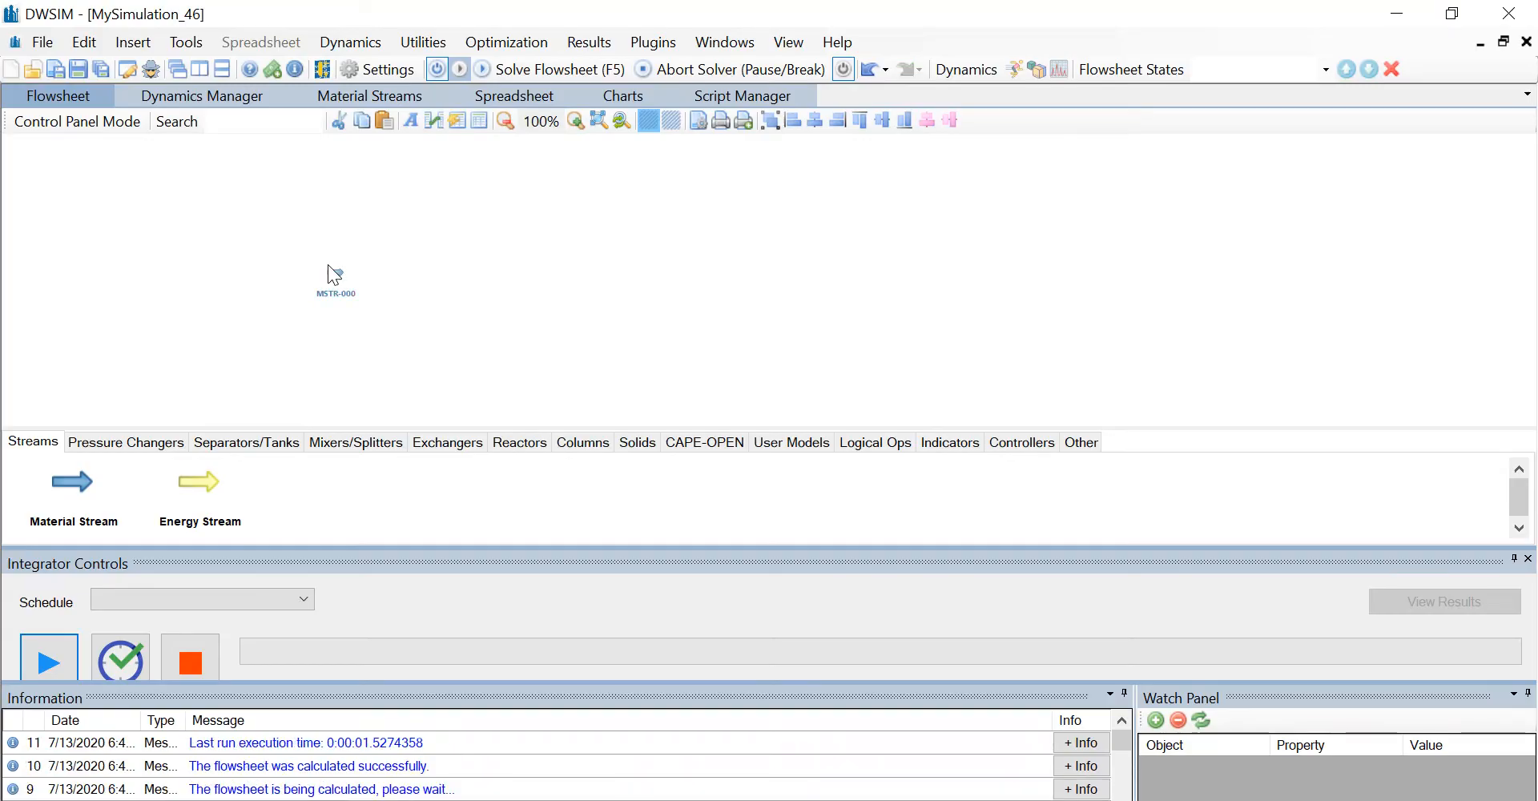
pyautogui.moveTo(333, 274)
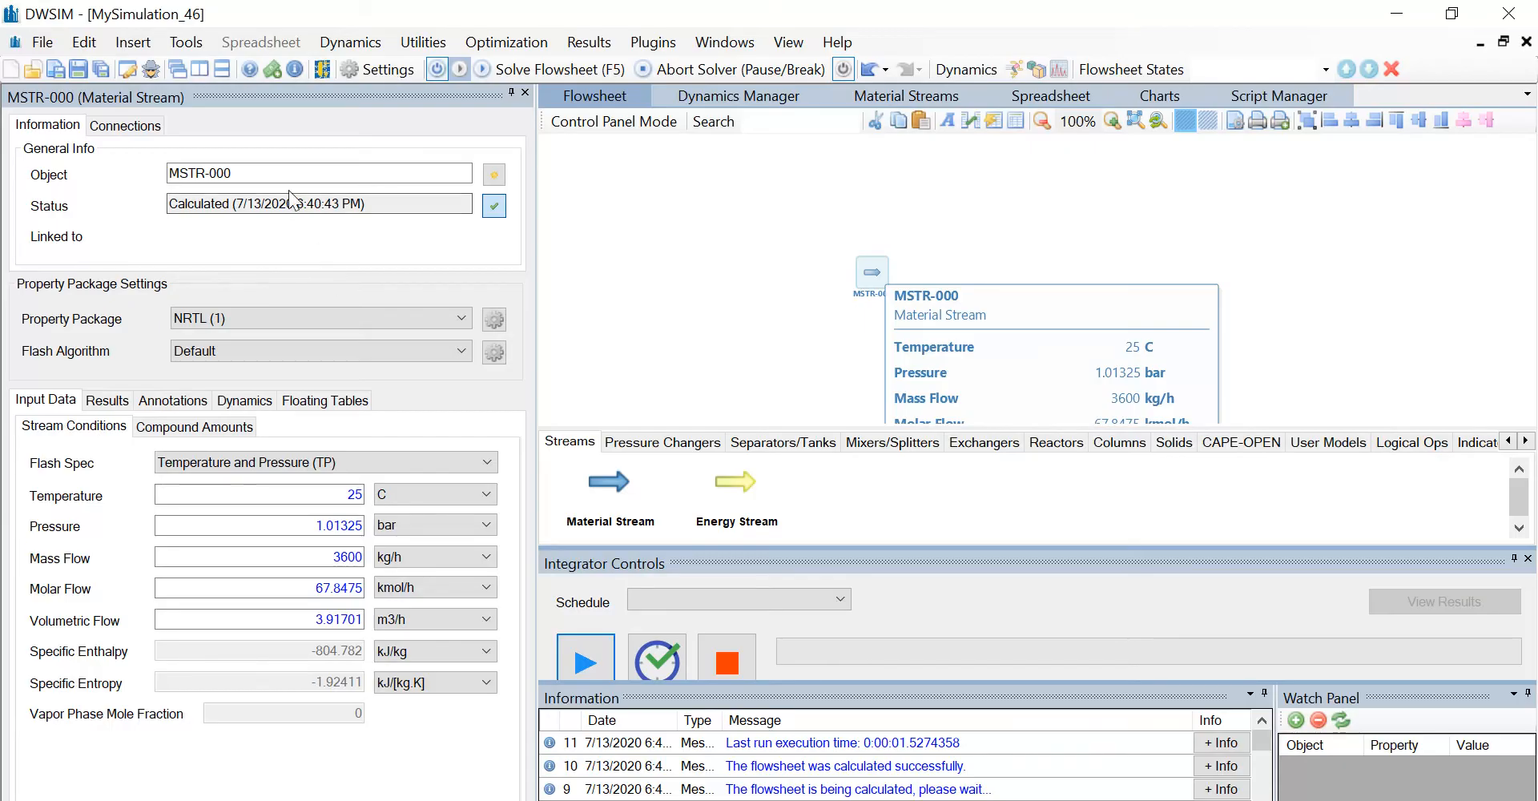
pyautogui.moveTo(285, 181); pyautogui.dragTo(170, 181)
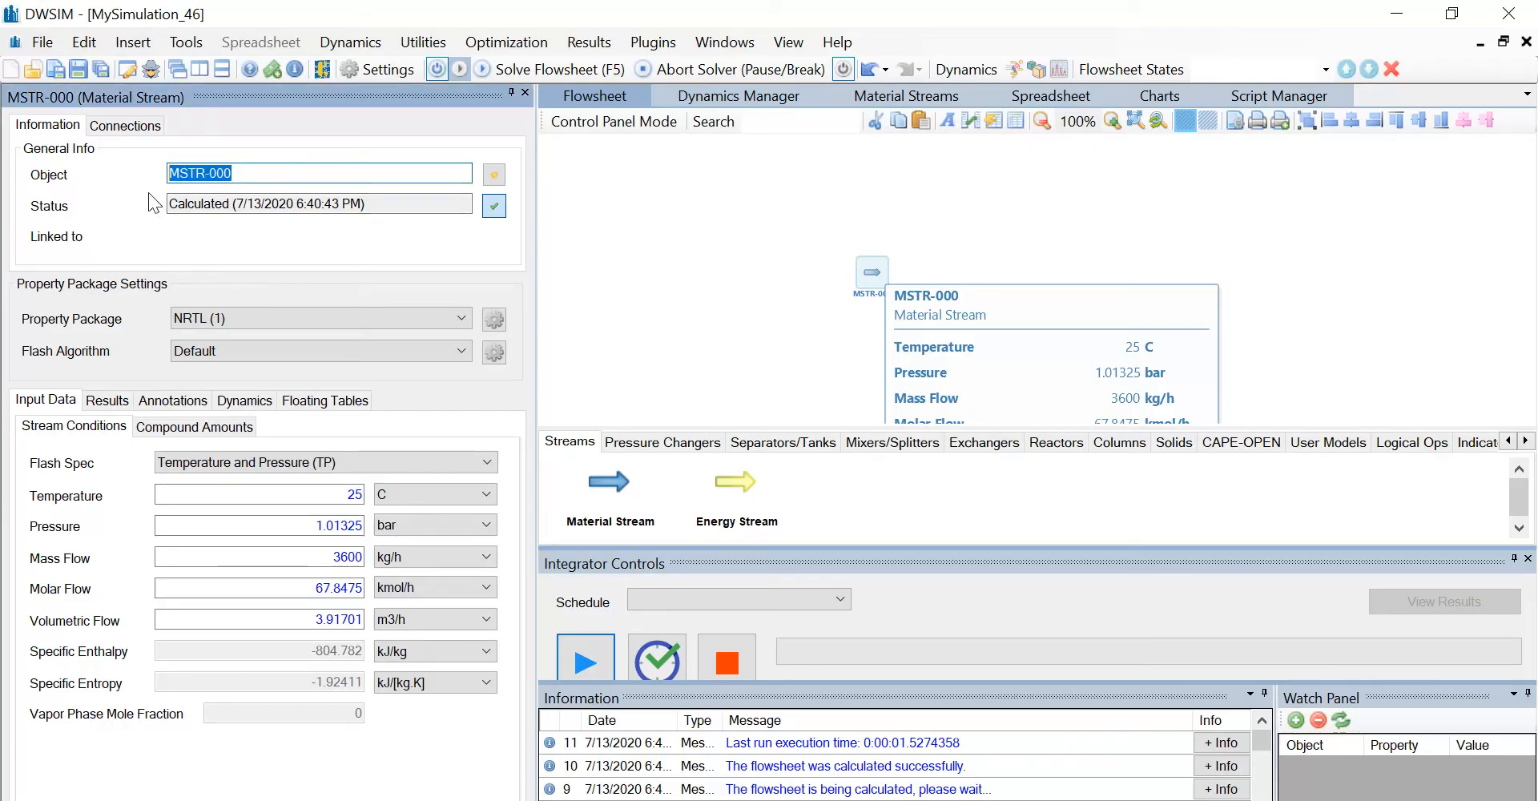
pyautogui.press('BackSpace')
pyautogui.write('Feed')
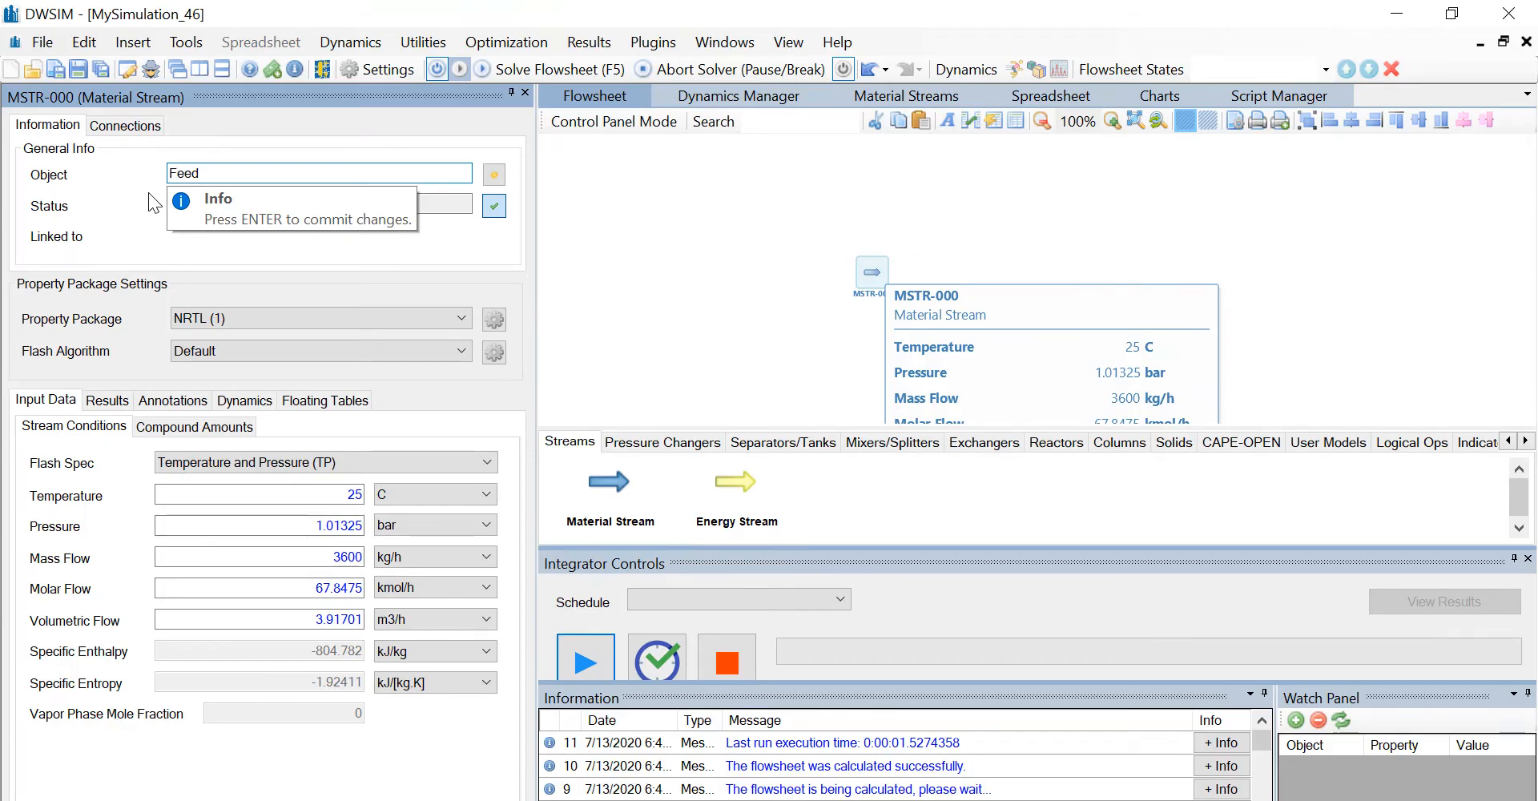
pyautogui.press('Return')
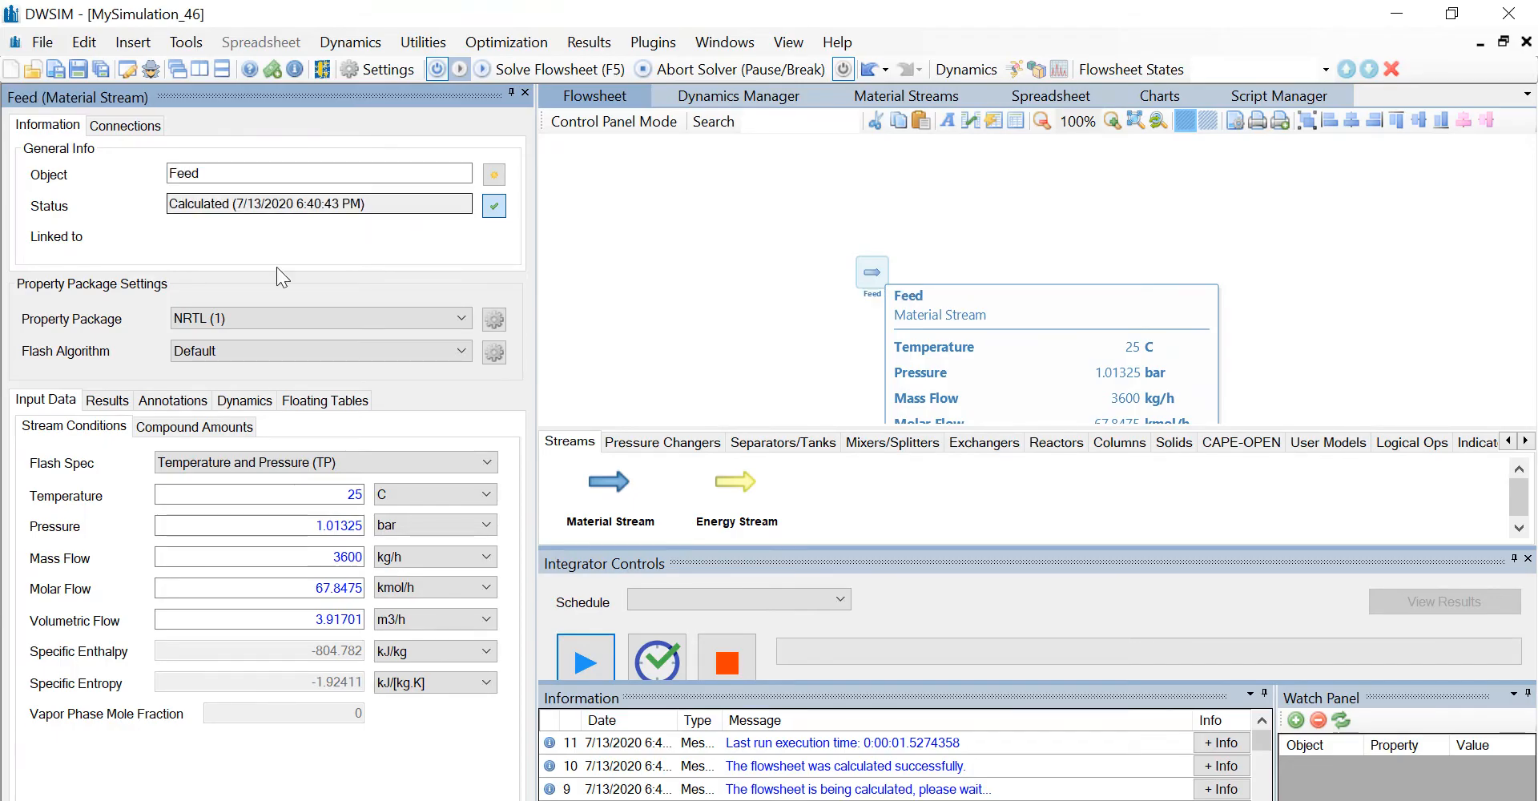
# Set the Feed stream's flash algorithm to Nested Loops (VLE) (1), with a temperature of 70 C and a pressure of 1 bar
pyautogui.click(233, 353)
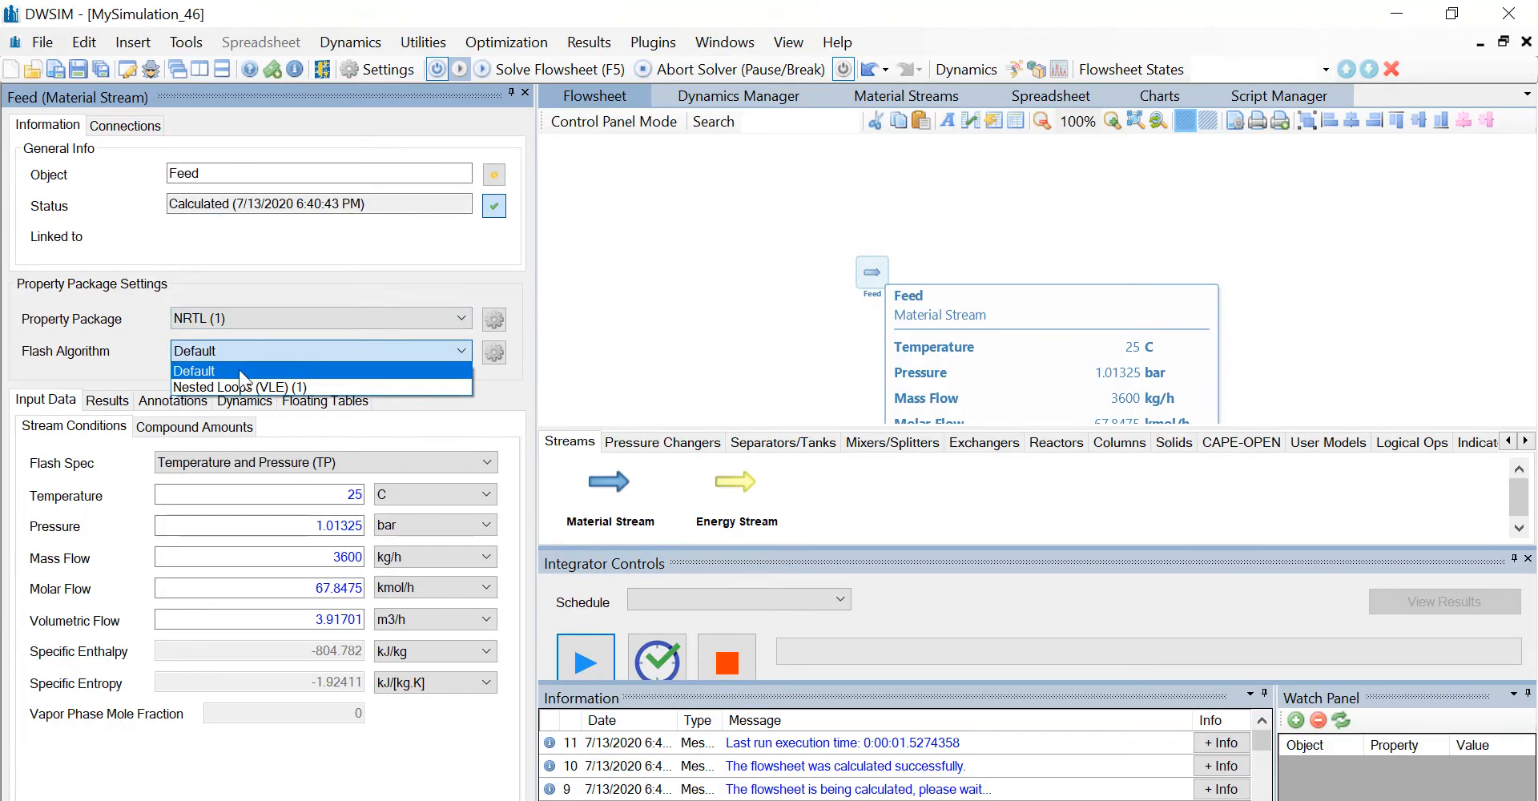
pyautogui.click(237, 387)
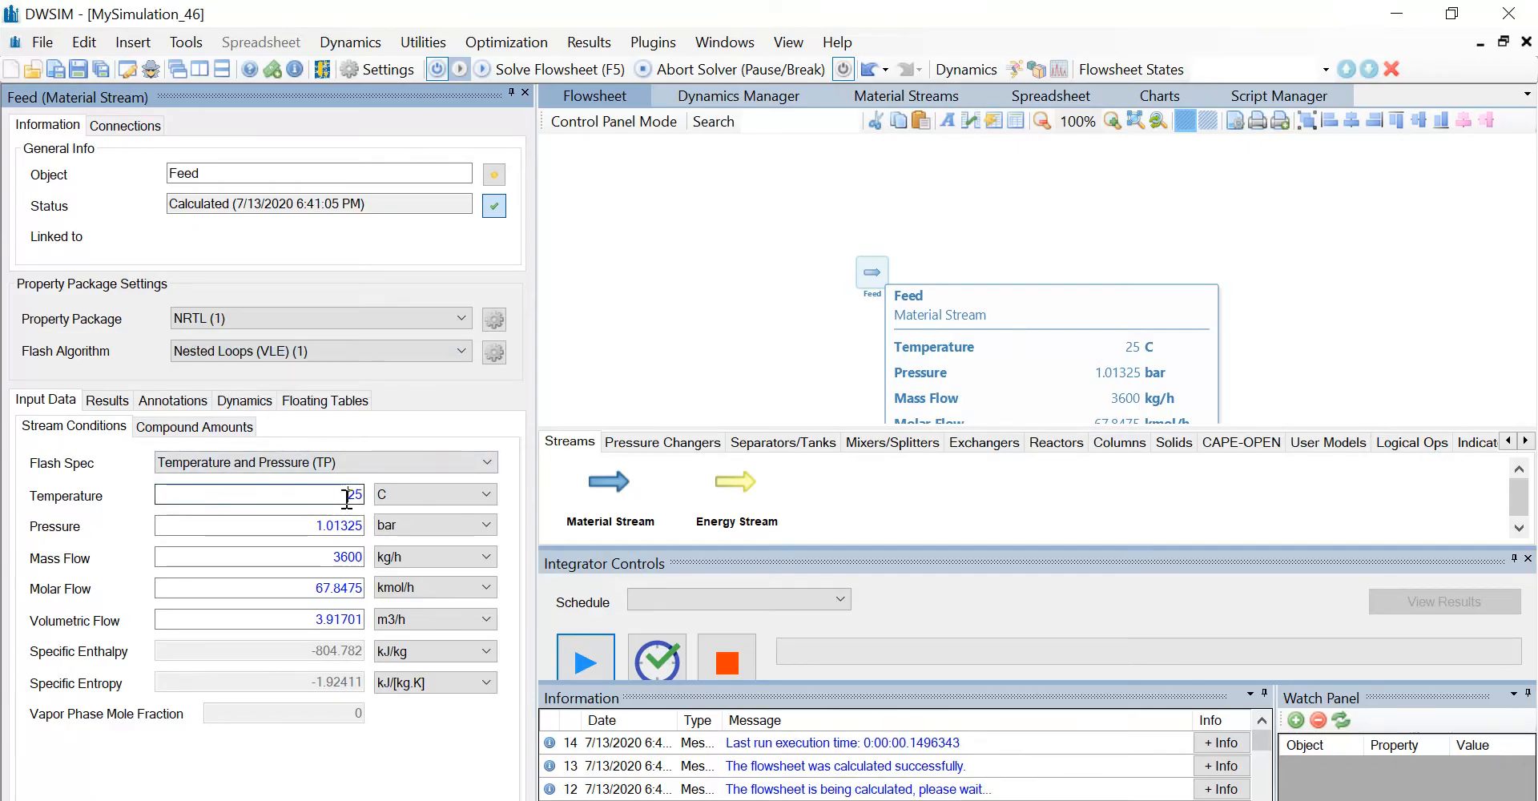
pyautogui.press('Right')
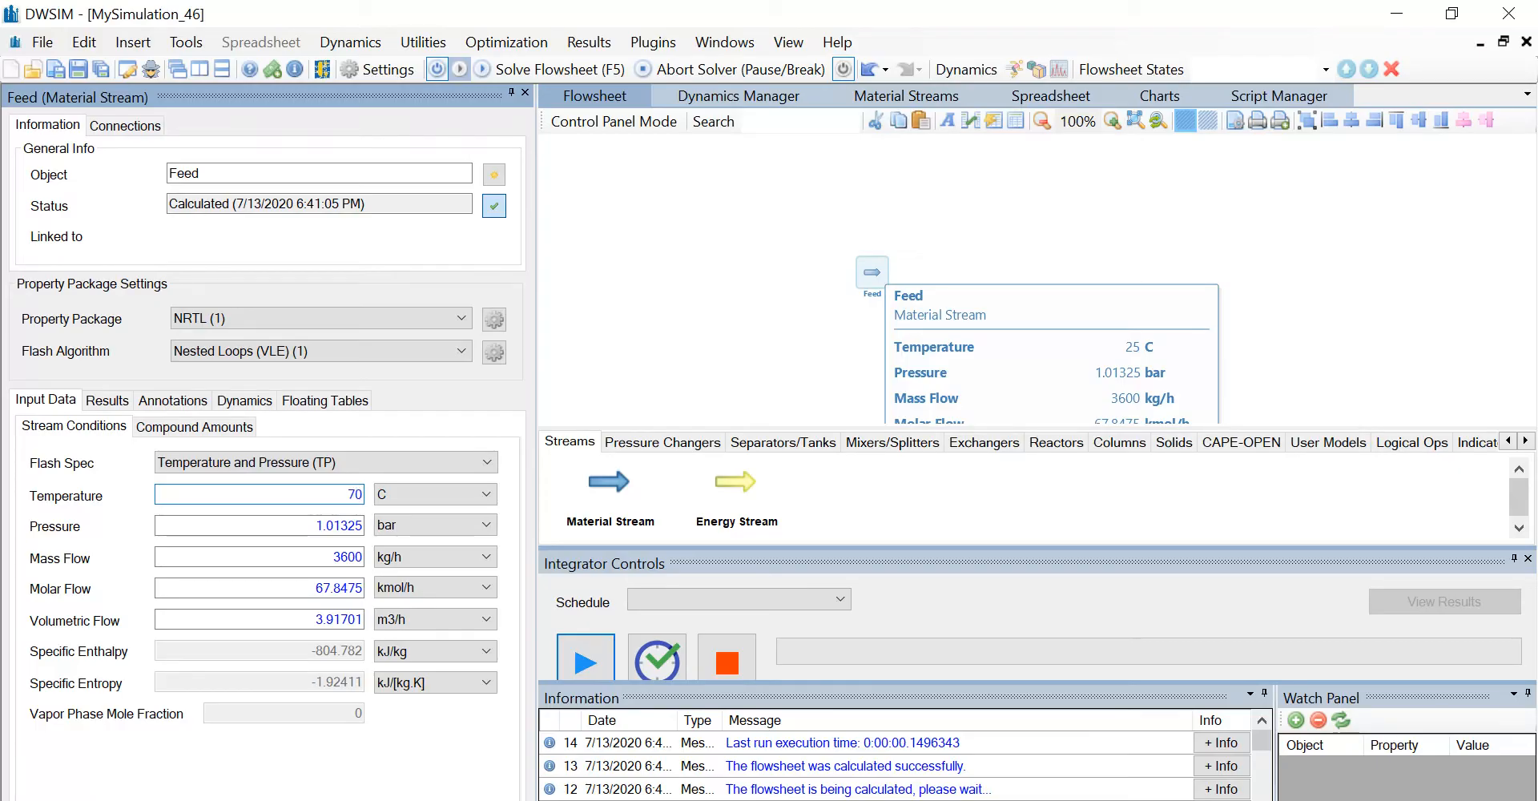
pyautogui.click(312, 525)
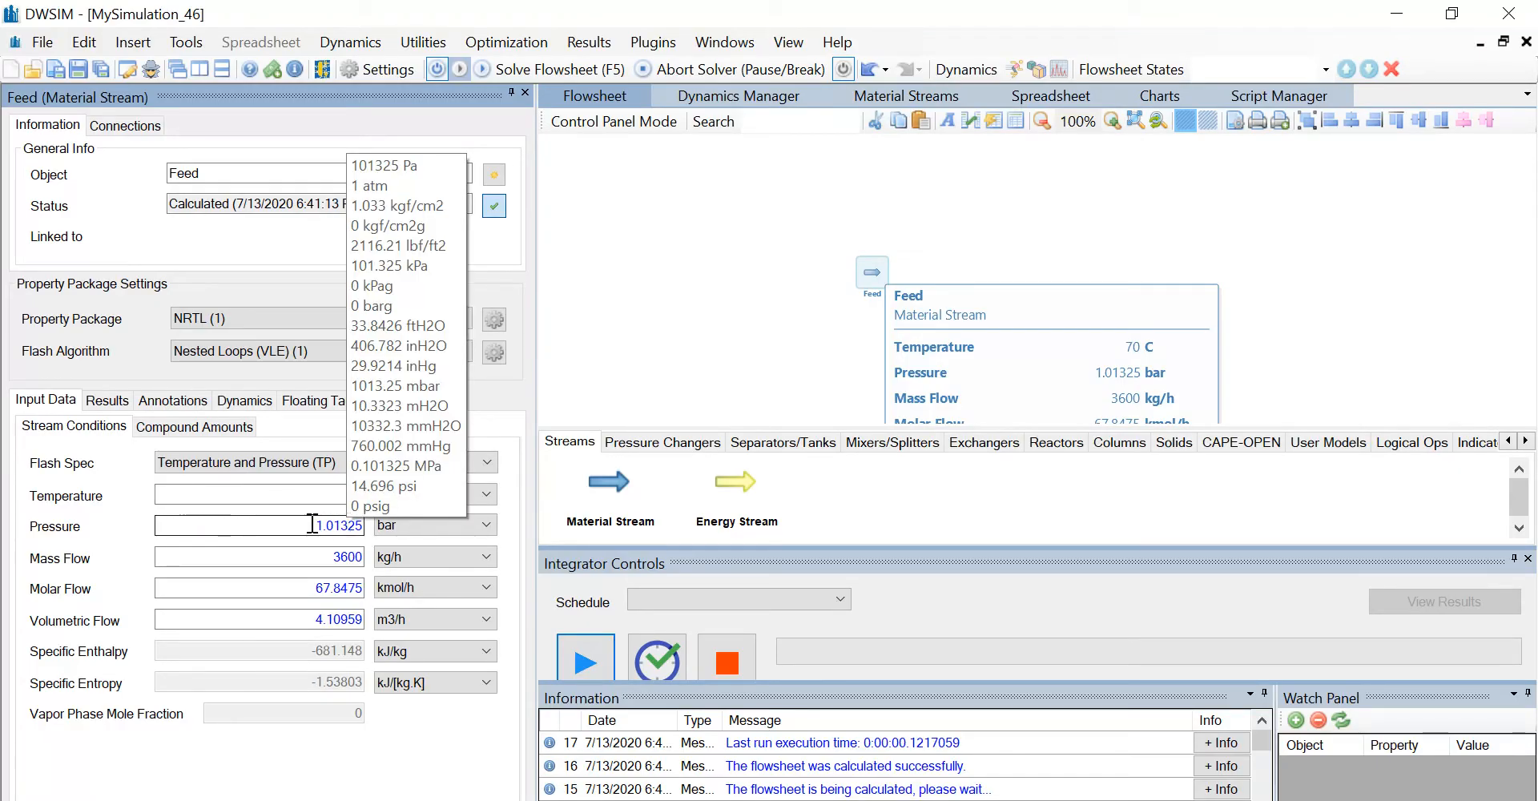
pyautogui.moveTo(312, 525); pyautogui.dragTo(392, 530)
pyautogui.write('1')
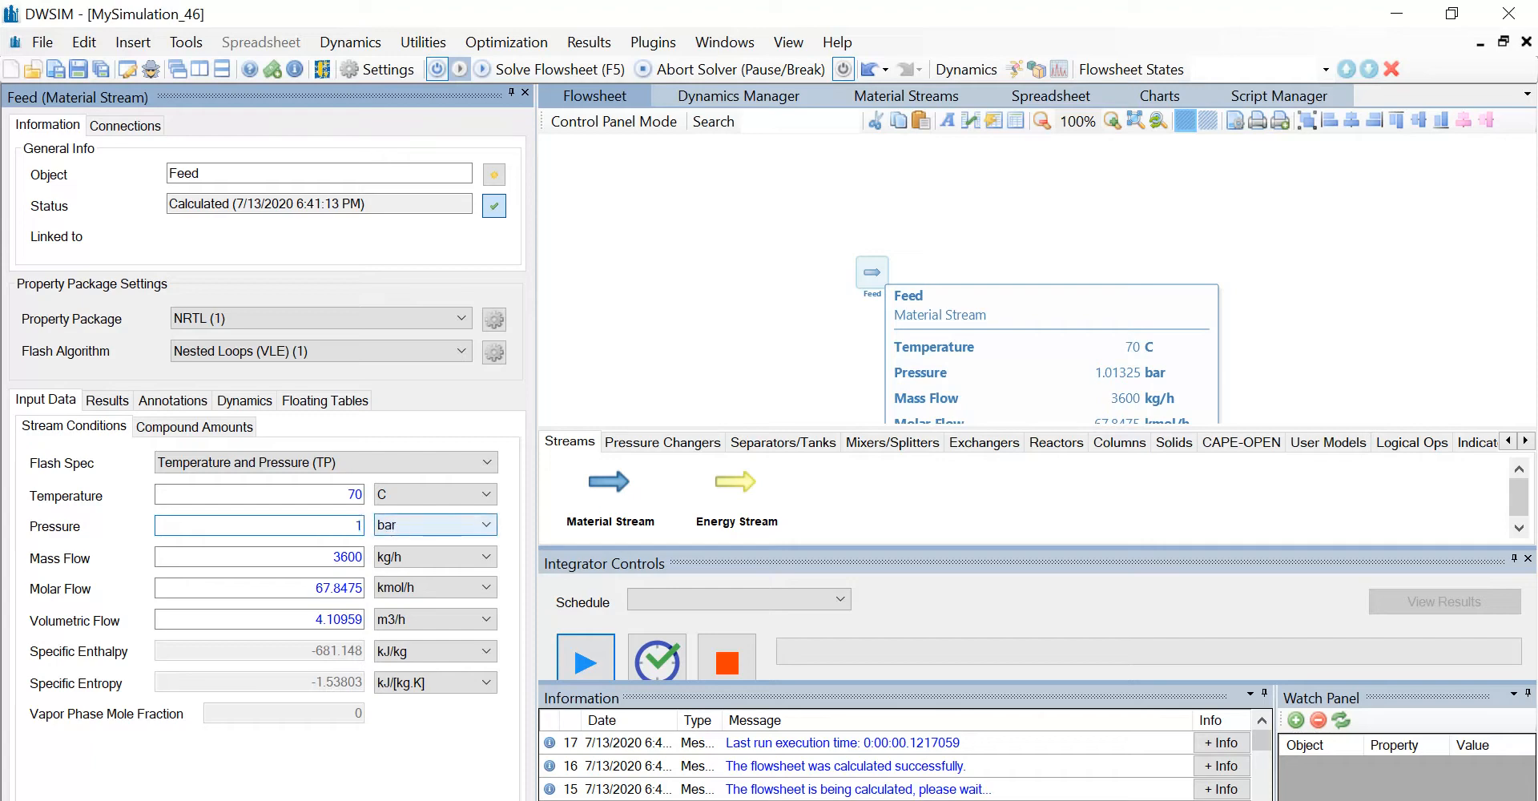
pyautogui.press('Return')
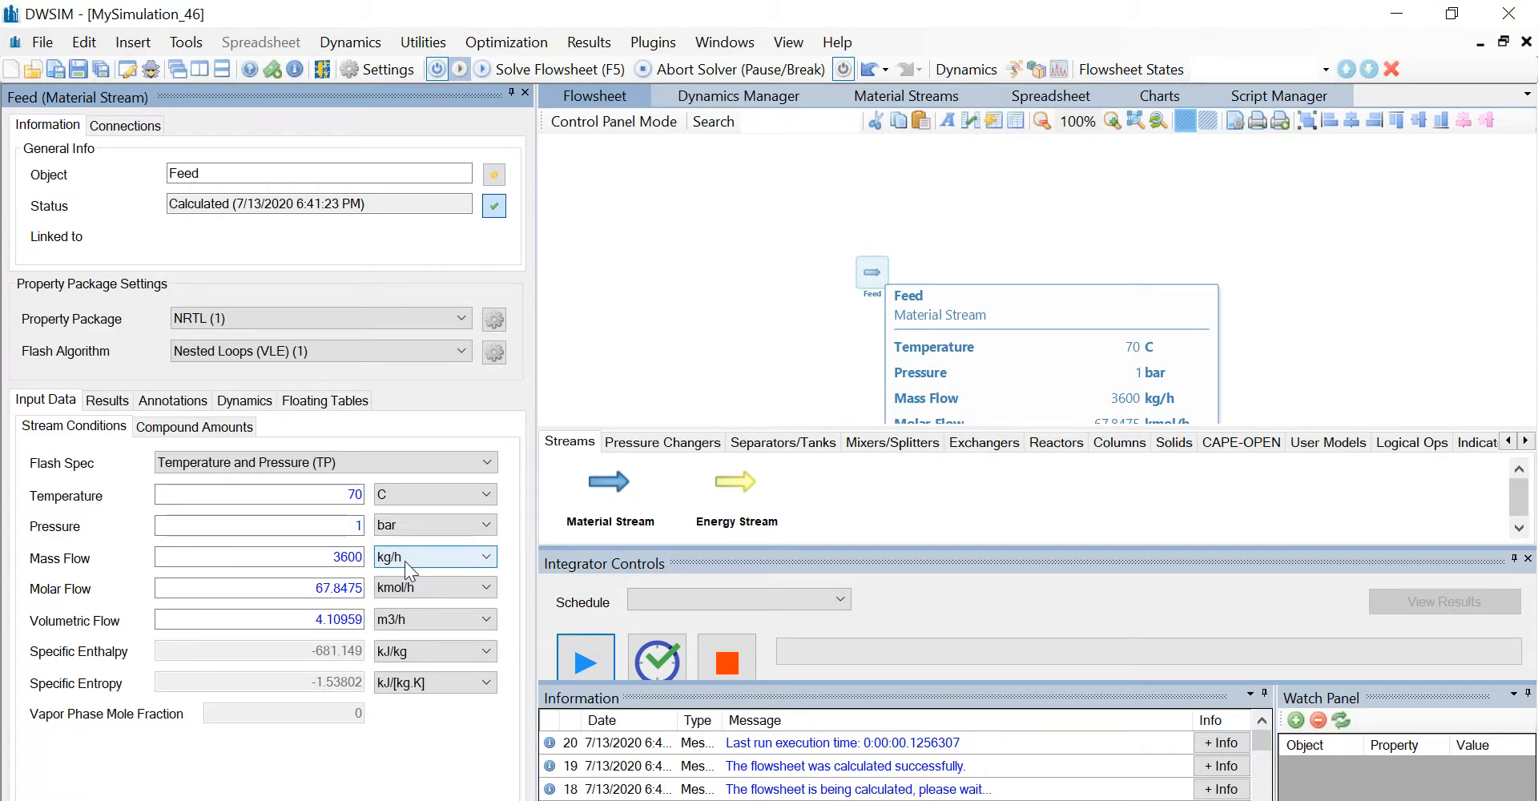
# Set and apply the Feed mole fractions: ethanol 0.48, acetic acid 0.5, ethyl acetate 0 and water 0.02
pyautogui.click(186, 431)
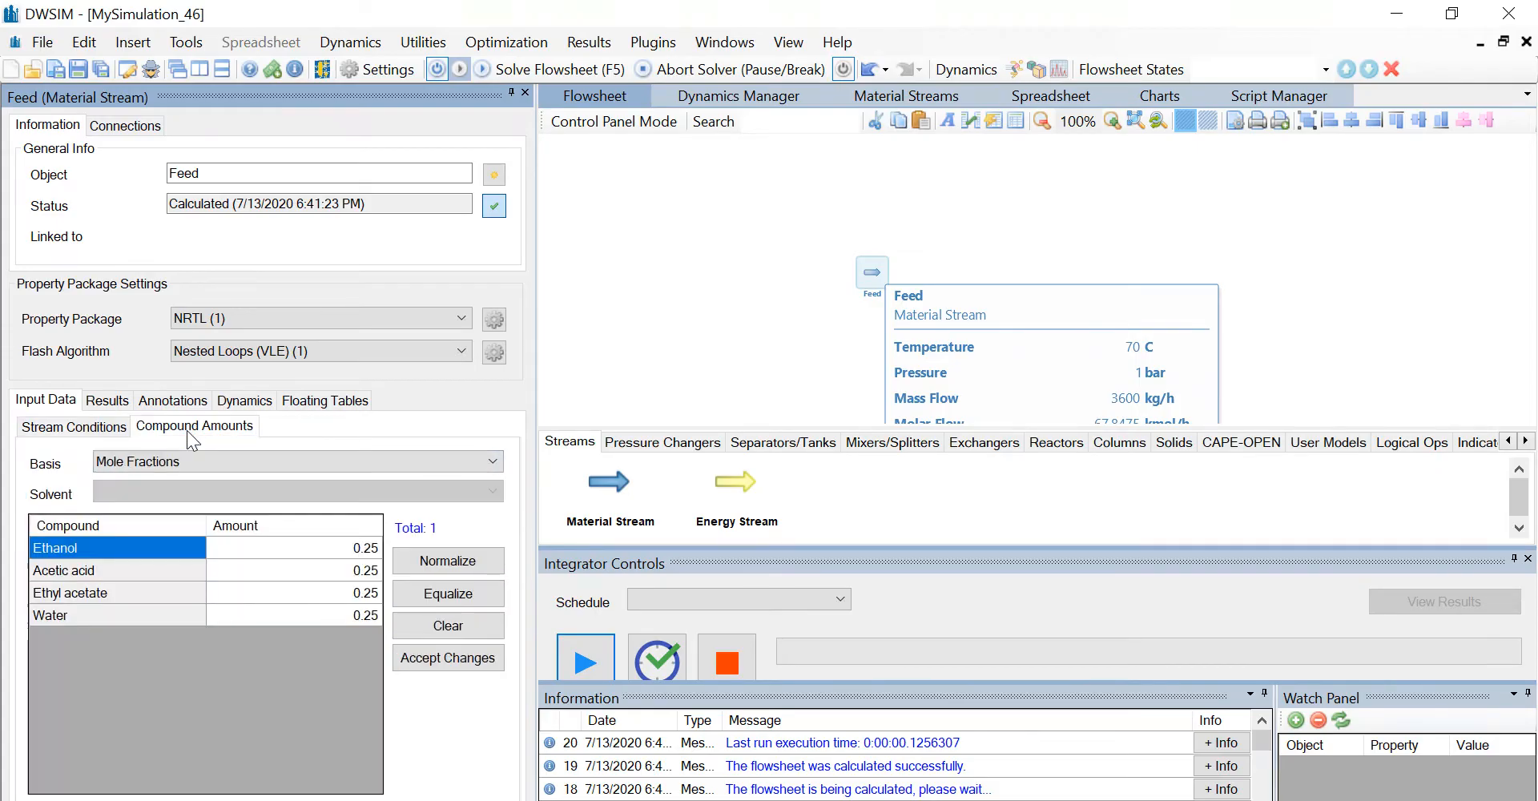
pyautogui.click(330, 545)
pyautogui.write('0.4')
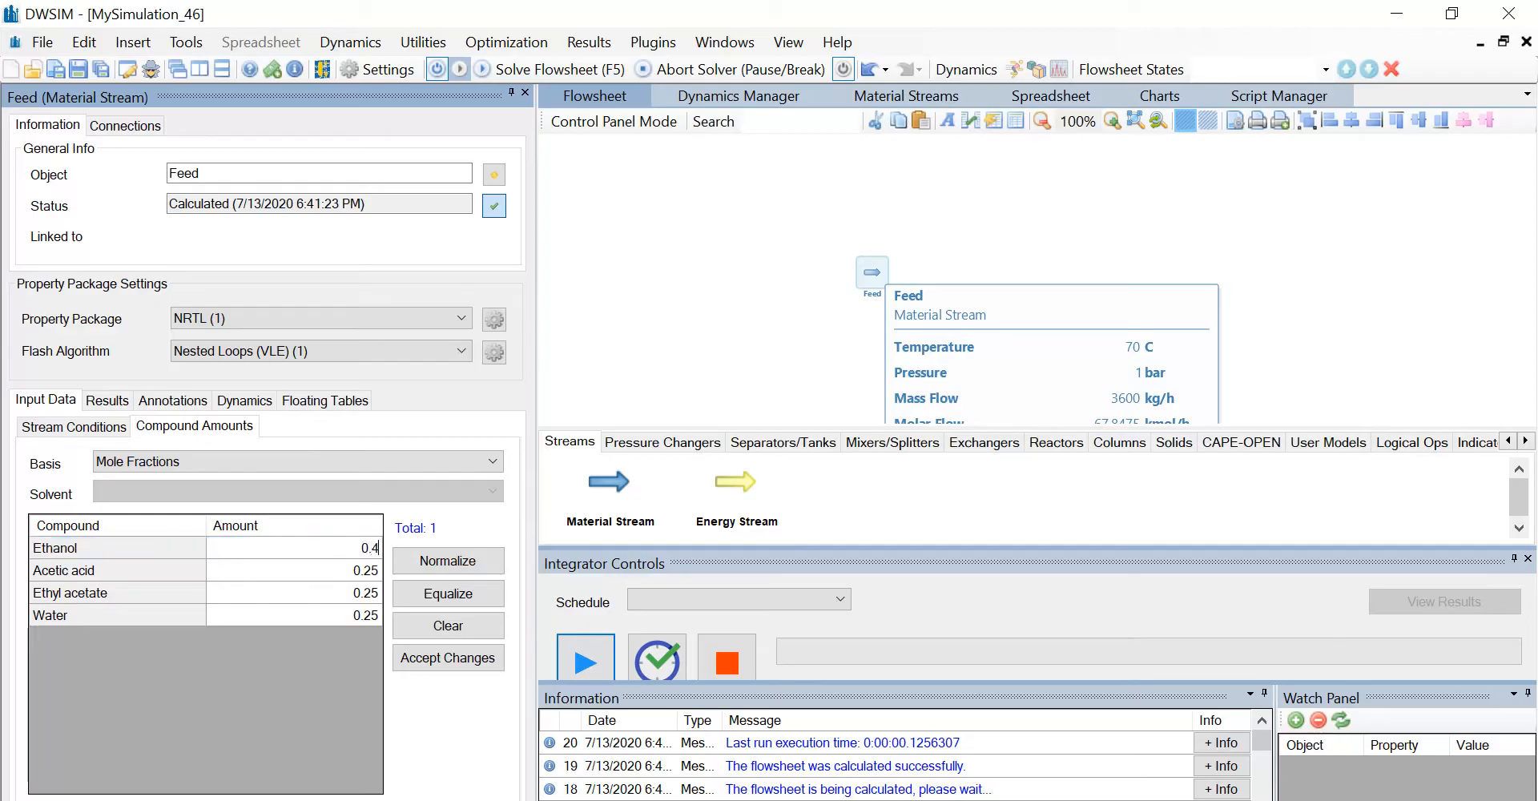
pyautogui.write('8')
pyautogui.click(350, 573)
pyautogui.write('0')
pyautogui.click(363, 595)
pyautogui.write('0')
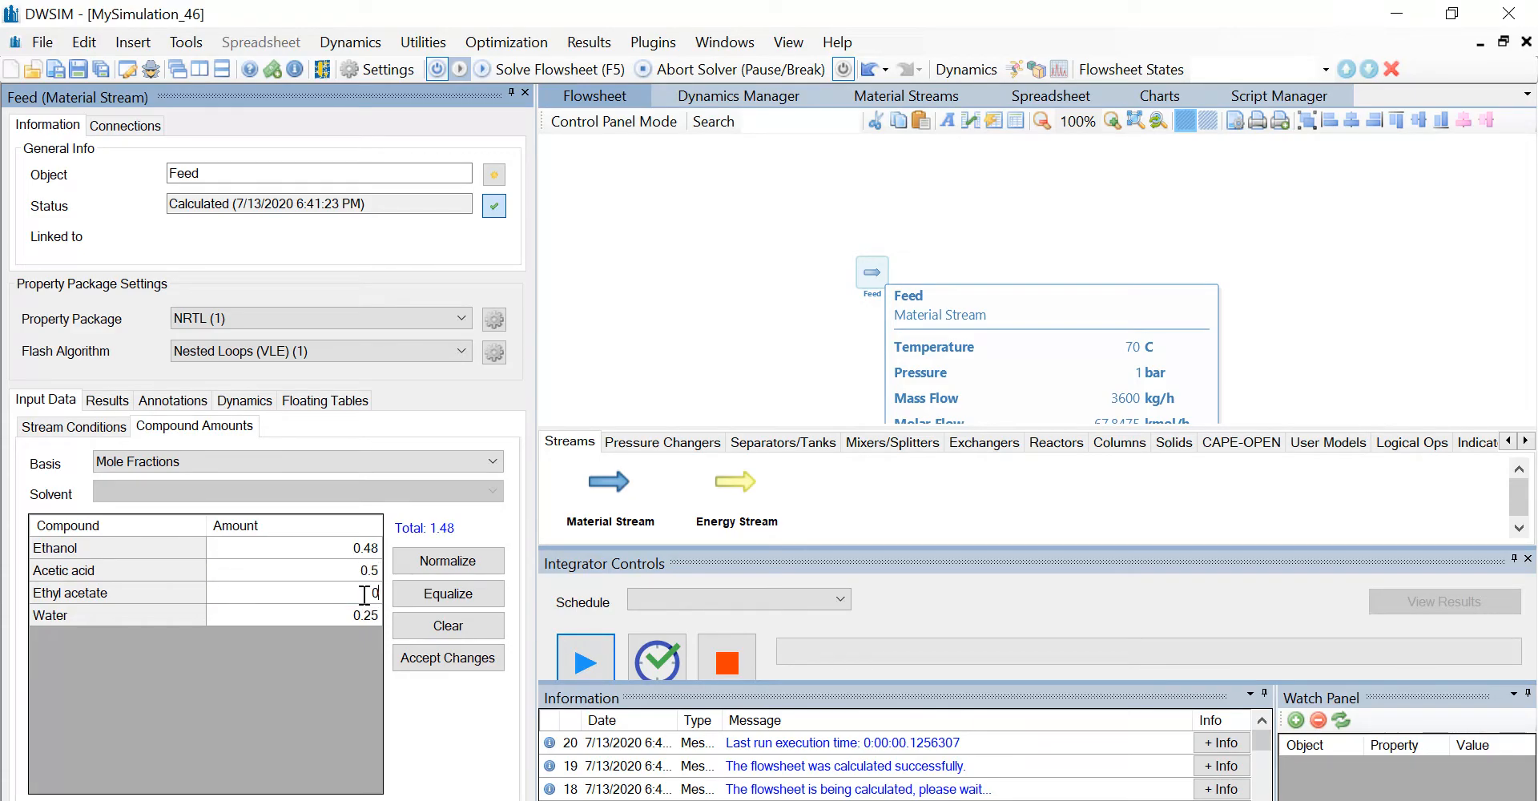
pyautogui.press('Return')
pyautogui.write('0.02')
pyautogui.click(445, 660)
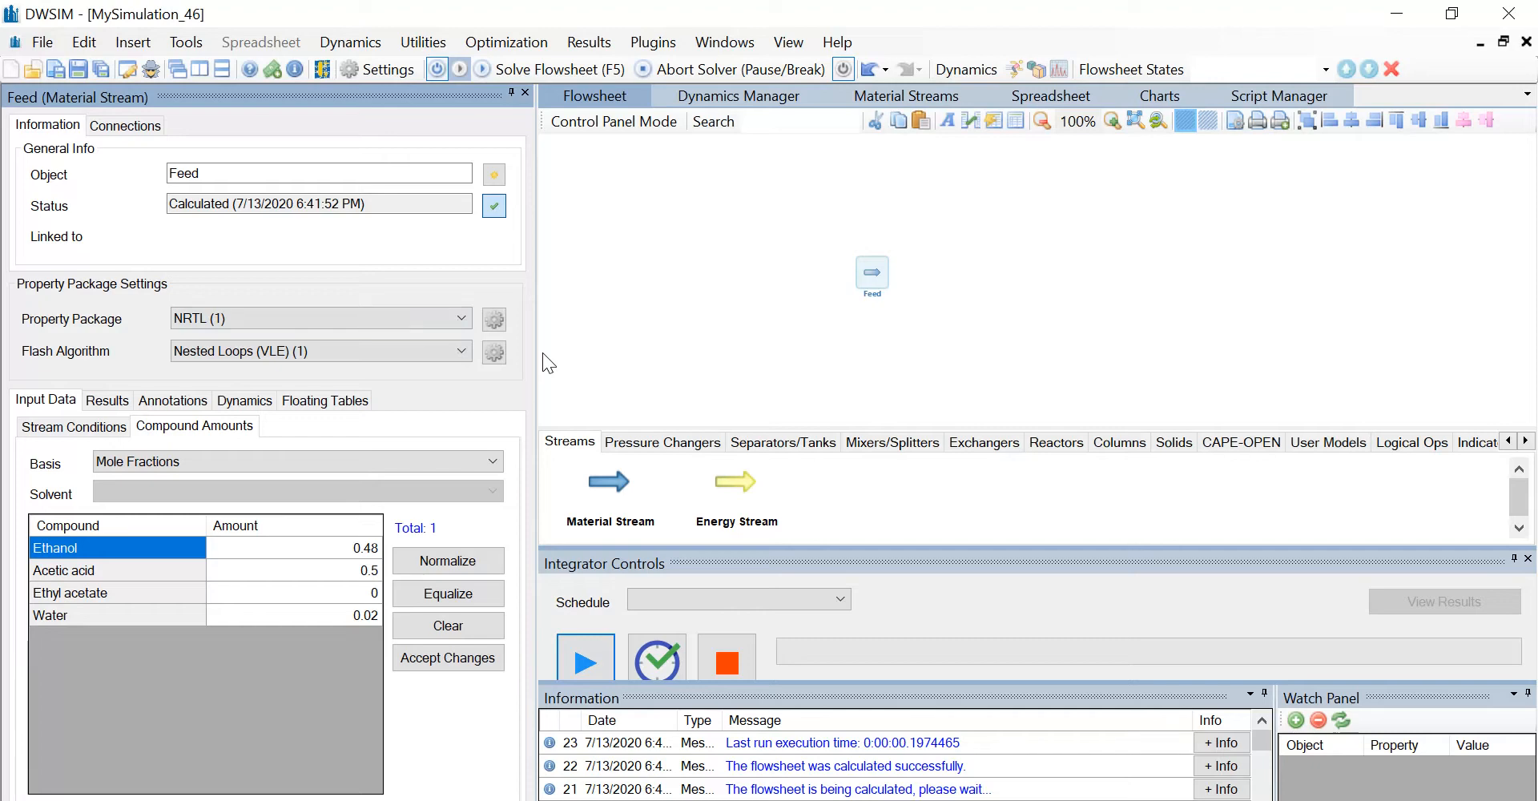
# Start a new kinetic reaction in the simulation settings and name it Reaction1
pyautogui.click(372, 69)
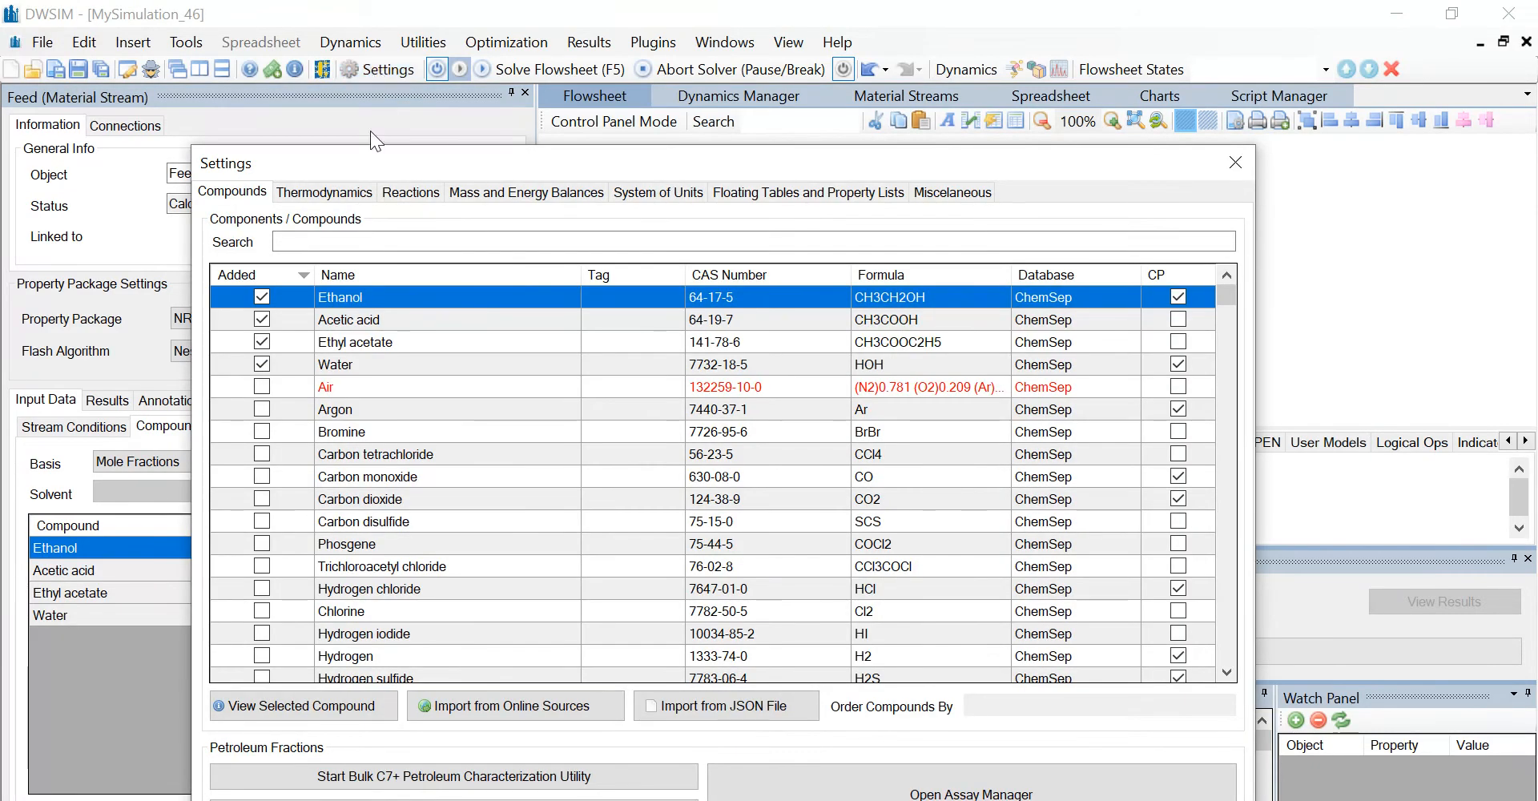
pyautogui.click(405, 191)
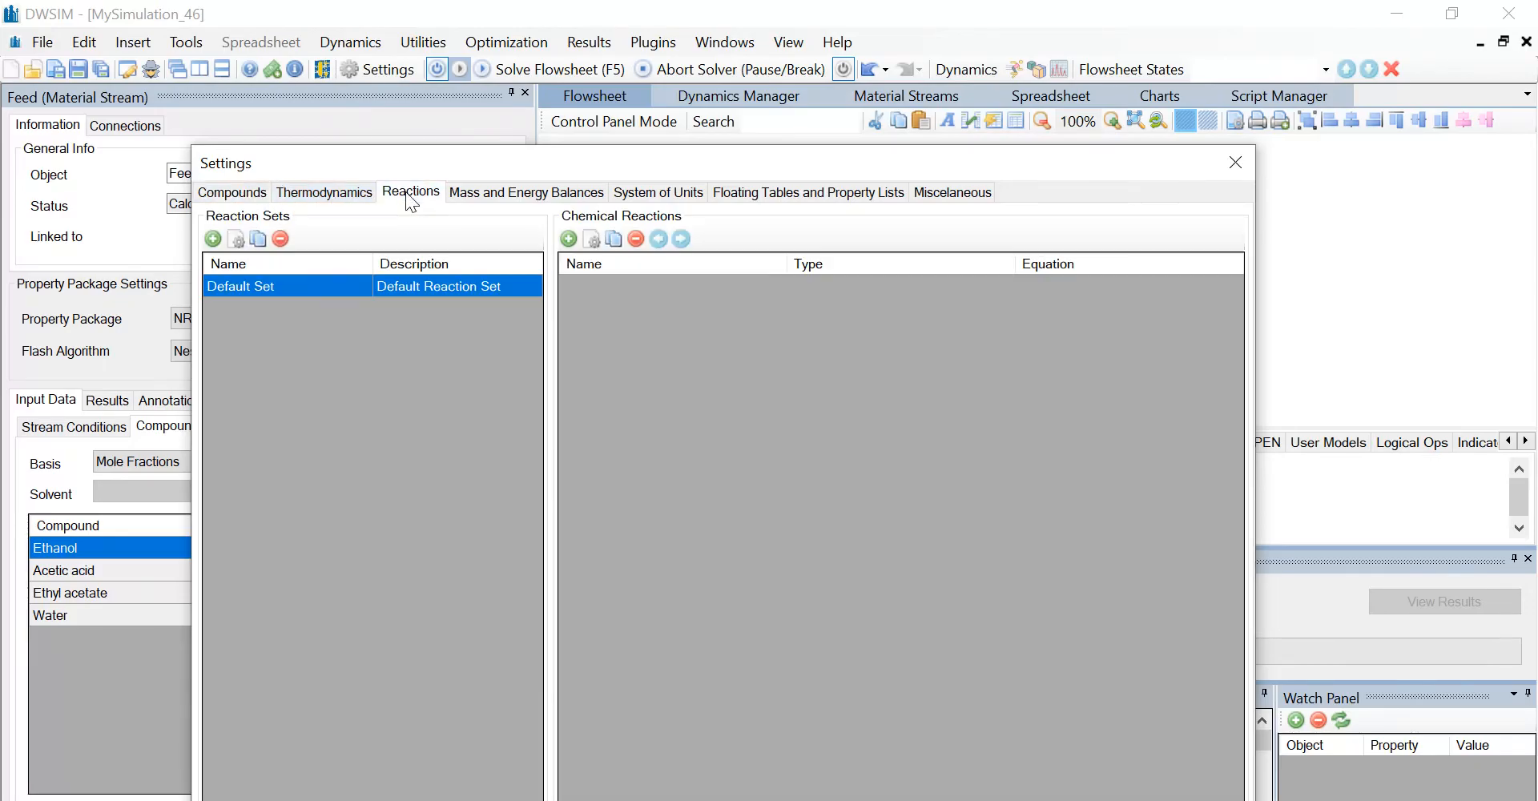
pyautogui.click(569, 239)
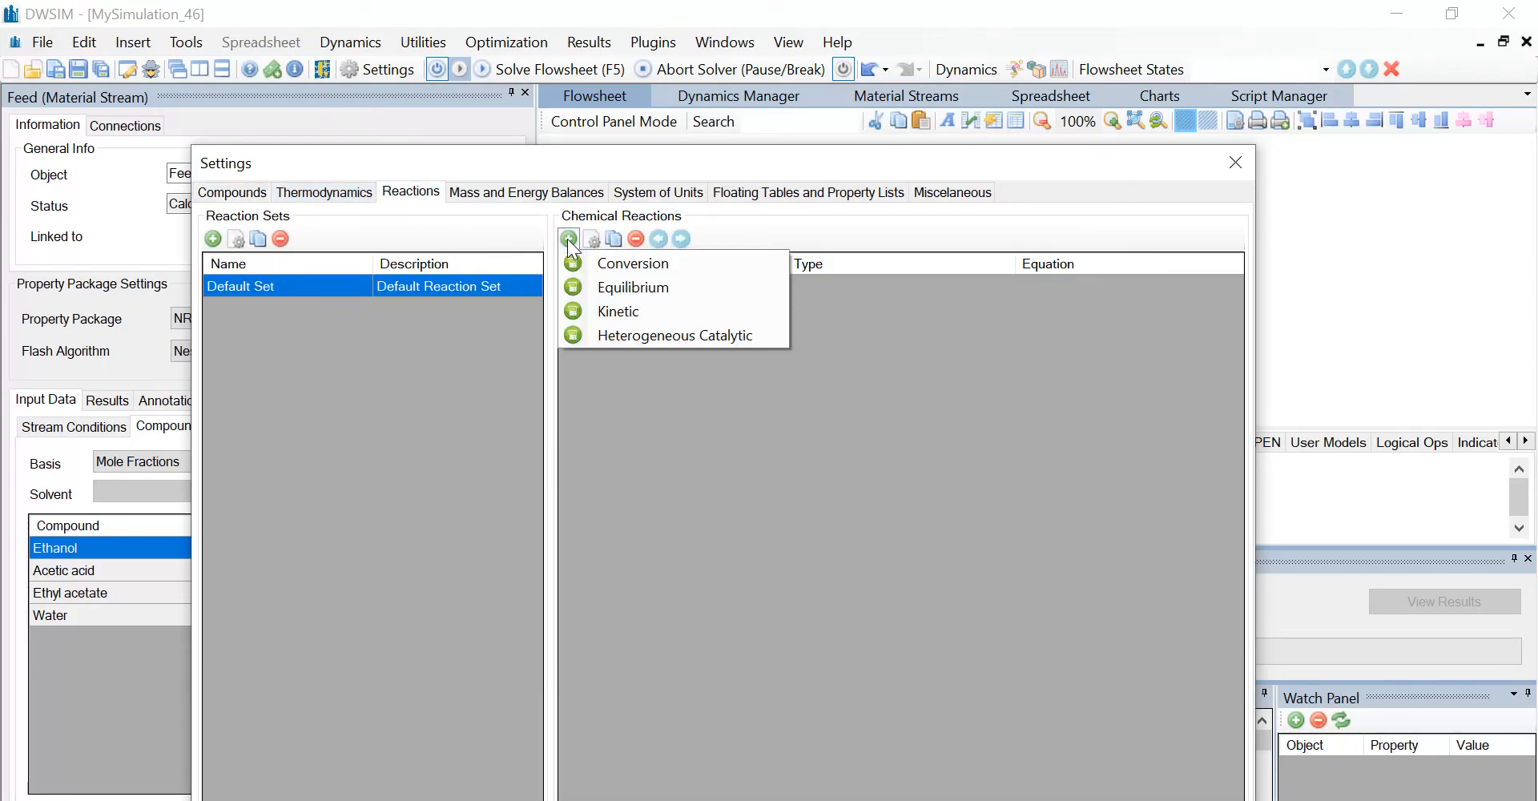
pyautogui.click(598, 309)
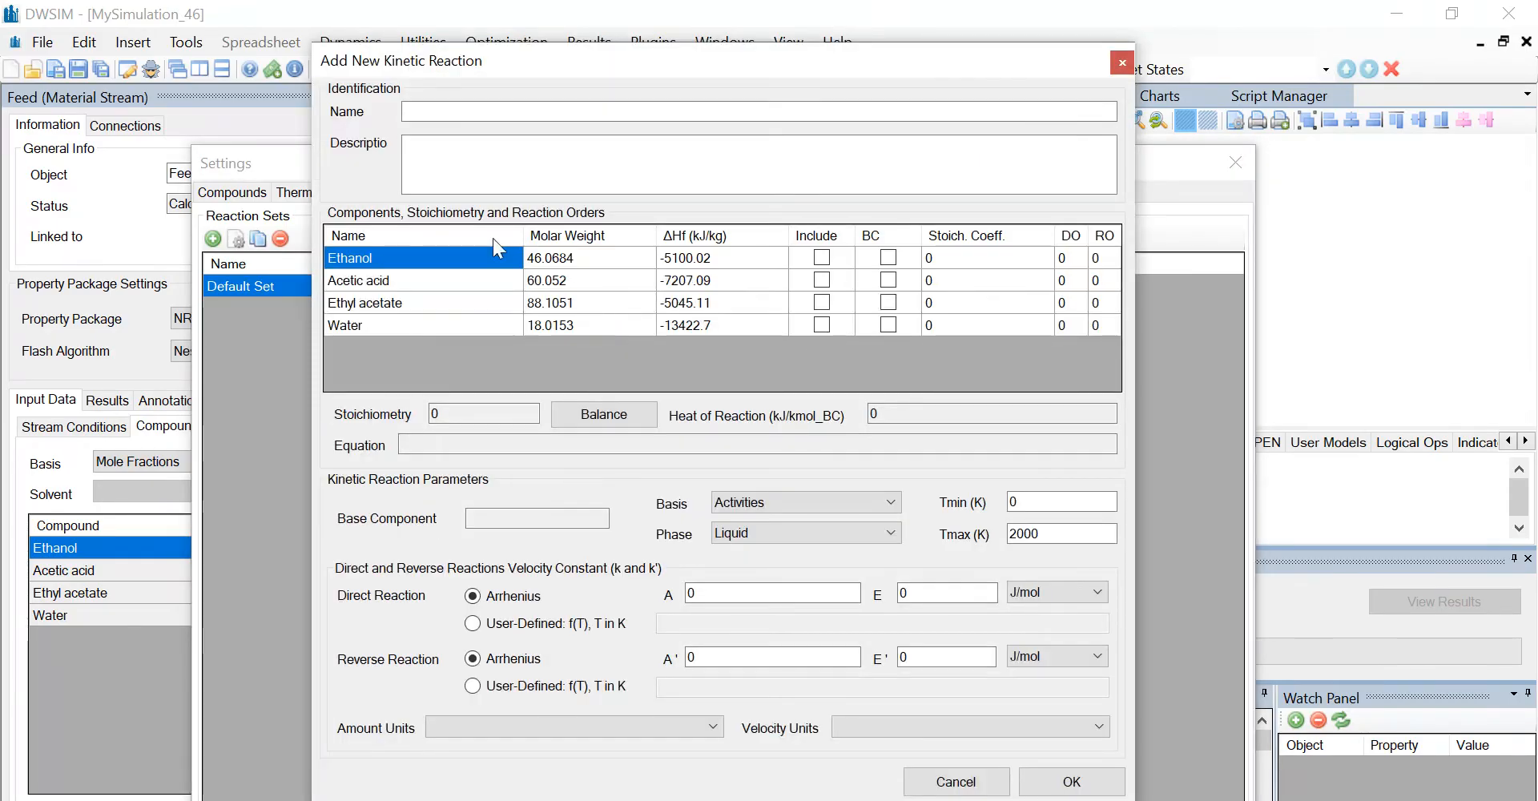
pyautogui.click(434, 109)
pyautogui.write('R')
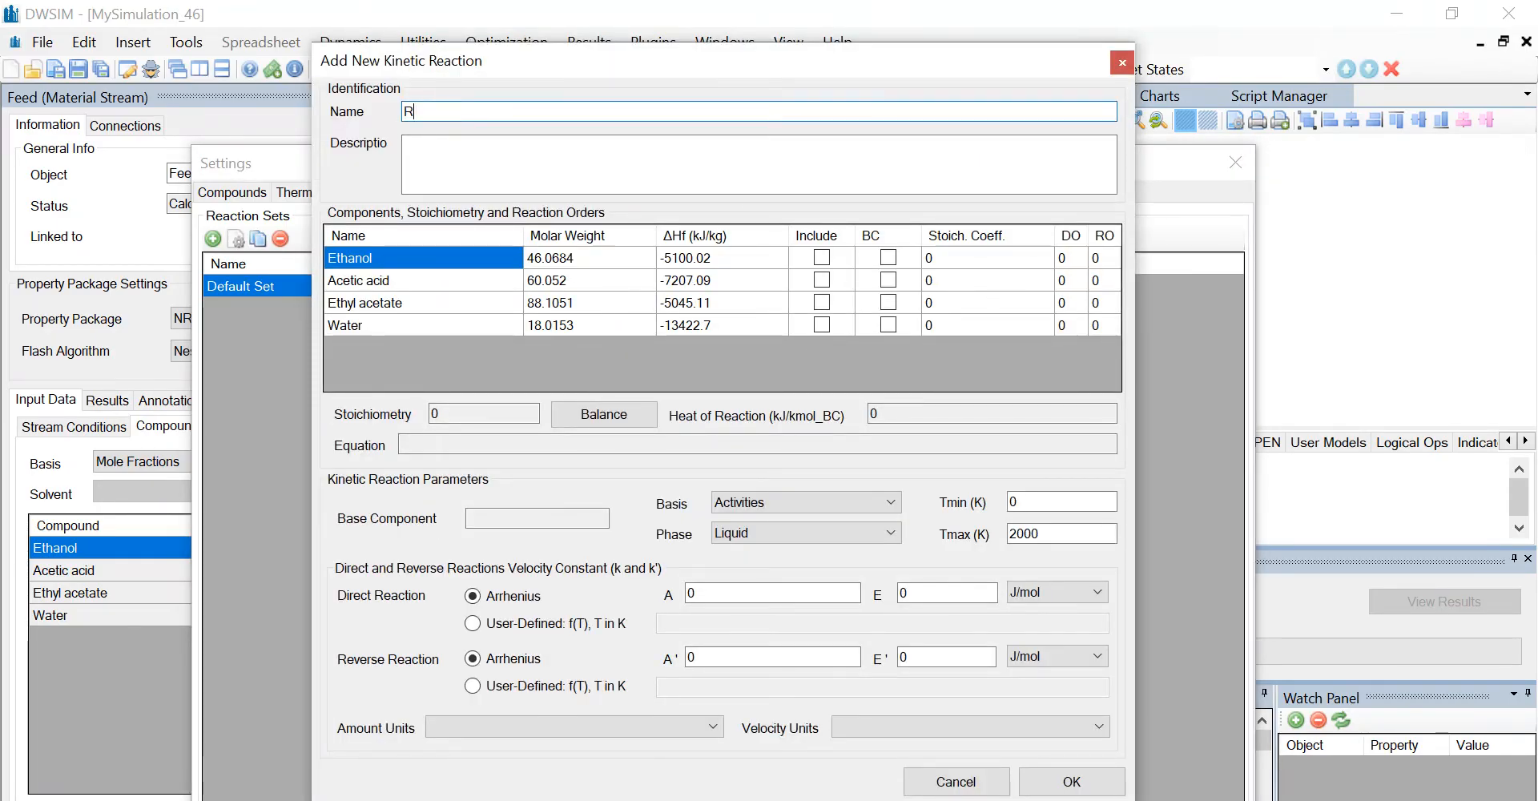
pyautogui.write('eaction1')
# Include ethanol, acetic acid, ethyl acetate and water in Reaction1, with ethanol as the base component
pyautogui.click(820, 258)
pyautogui.click(820, 279)
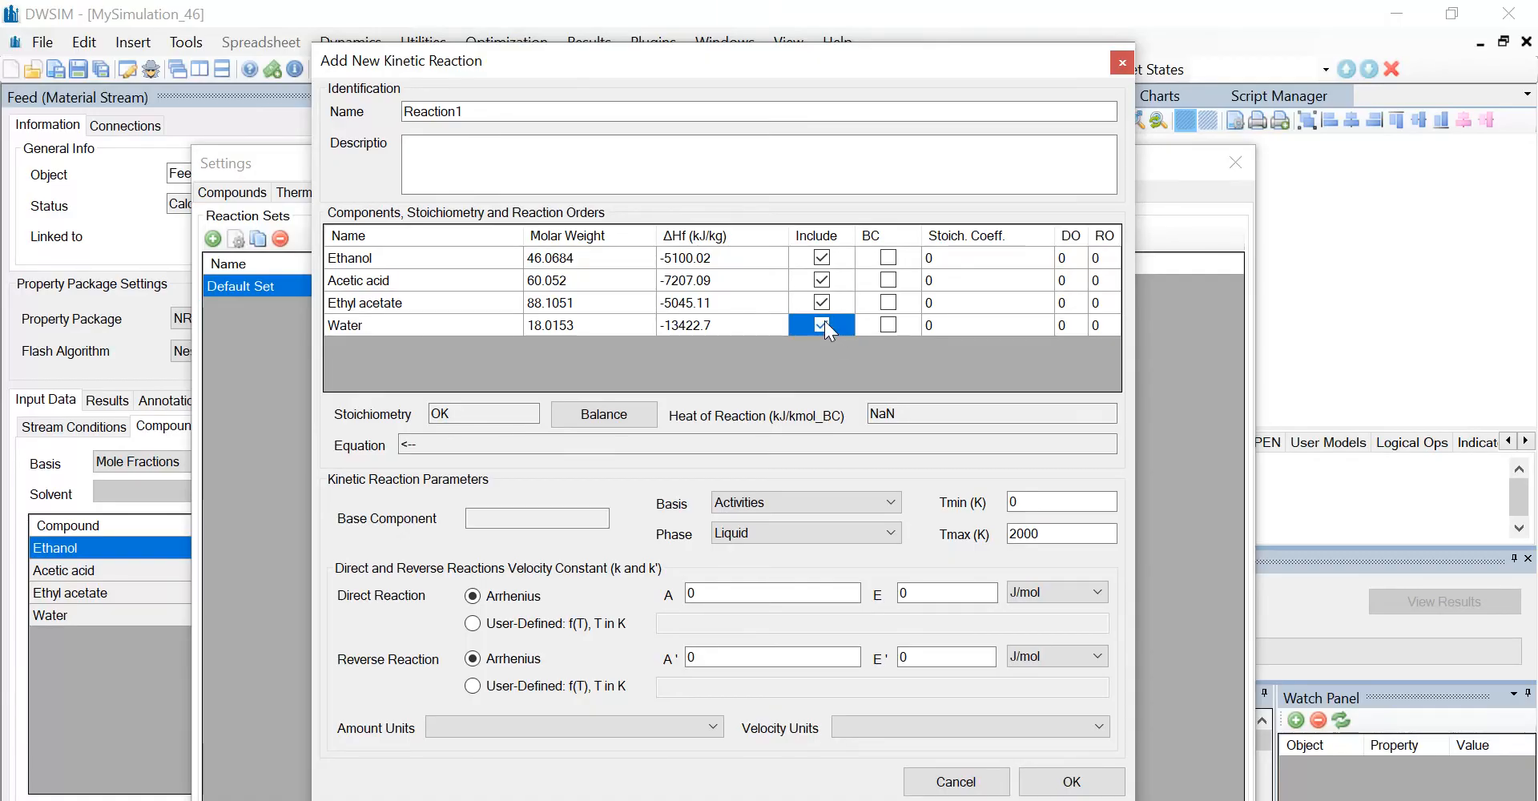
pyautogui.click(887, 258)
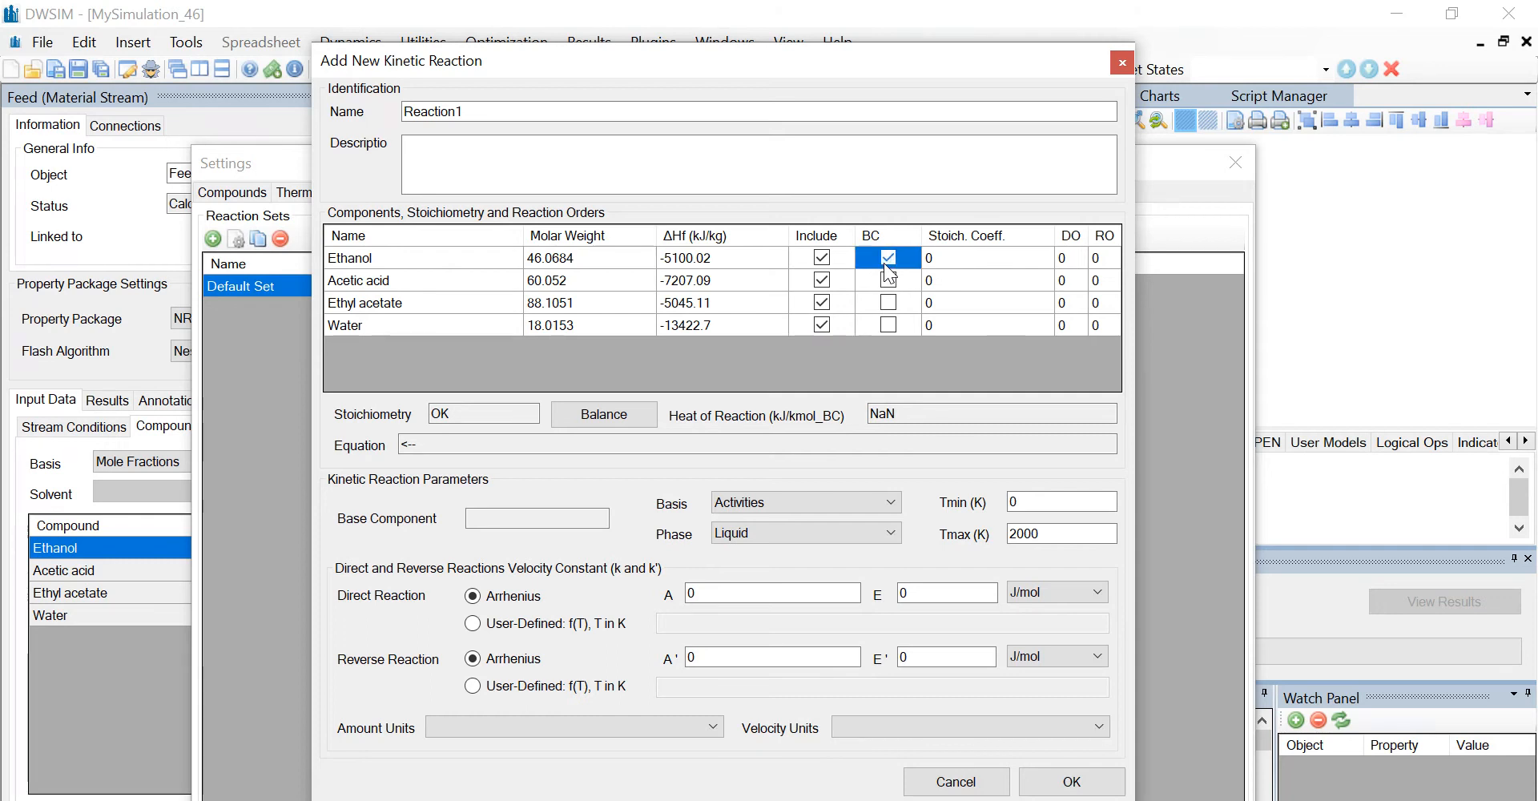
# Set Reaction1's stoichiometric coefficients to -1 for ethanol and acetic acid, and 1 for ethyl acetate and water
pyautogui.click(942, 261)
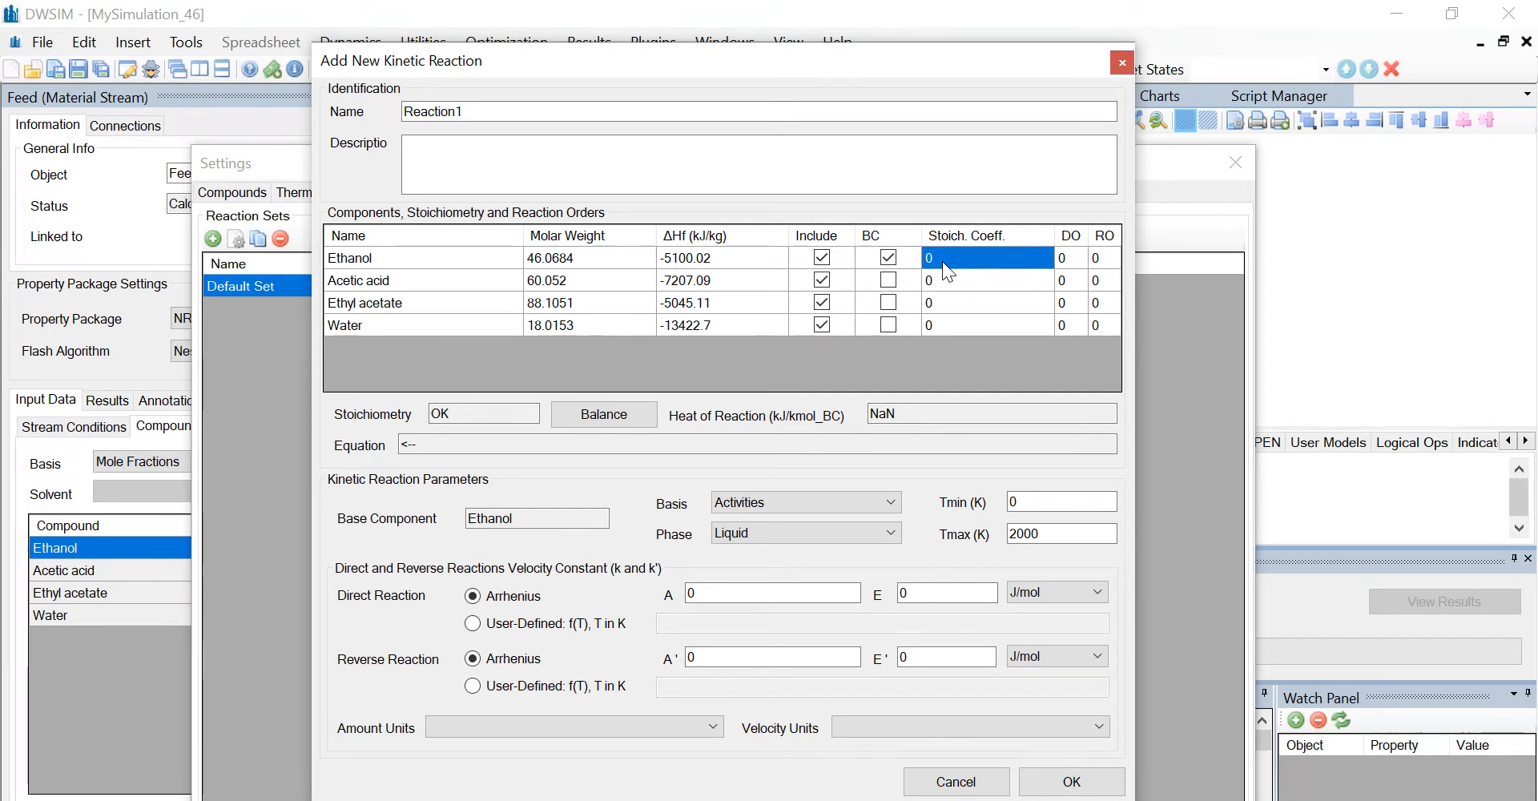
pyautogui.write('-1')
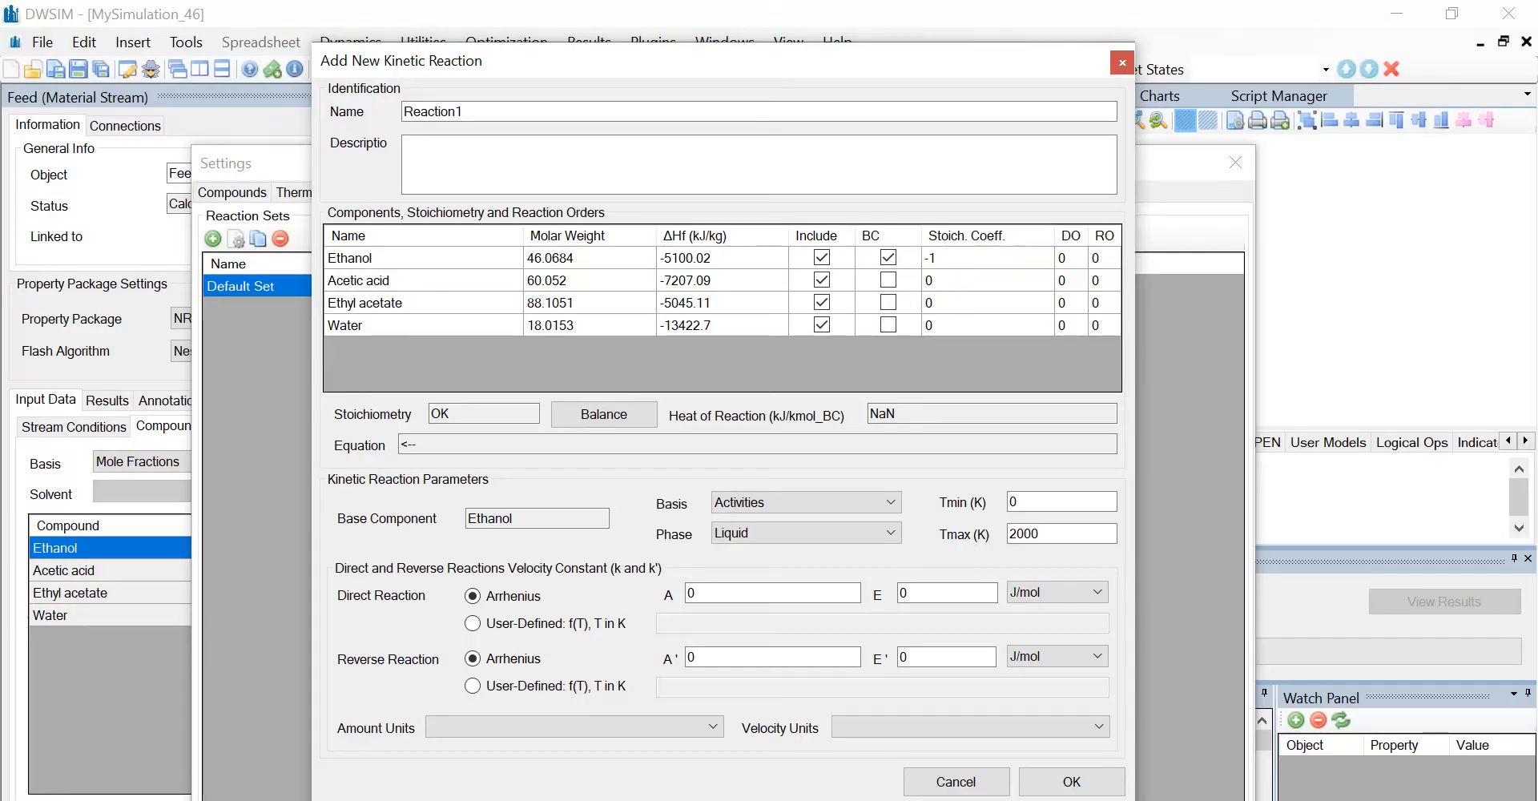
pyautogui.press('Return')
pyautogui.write('-1')
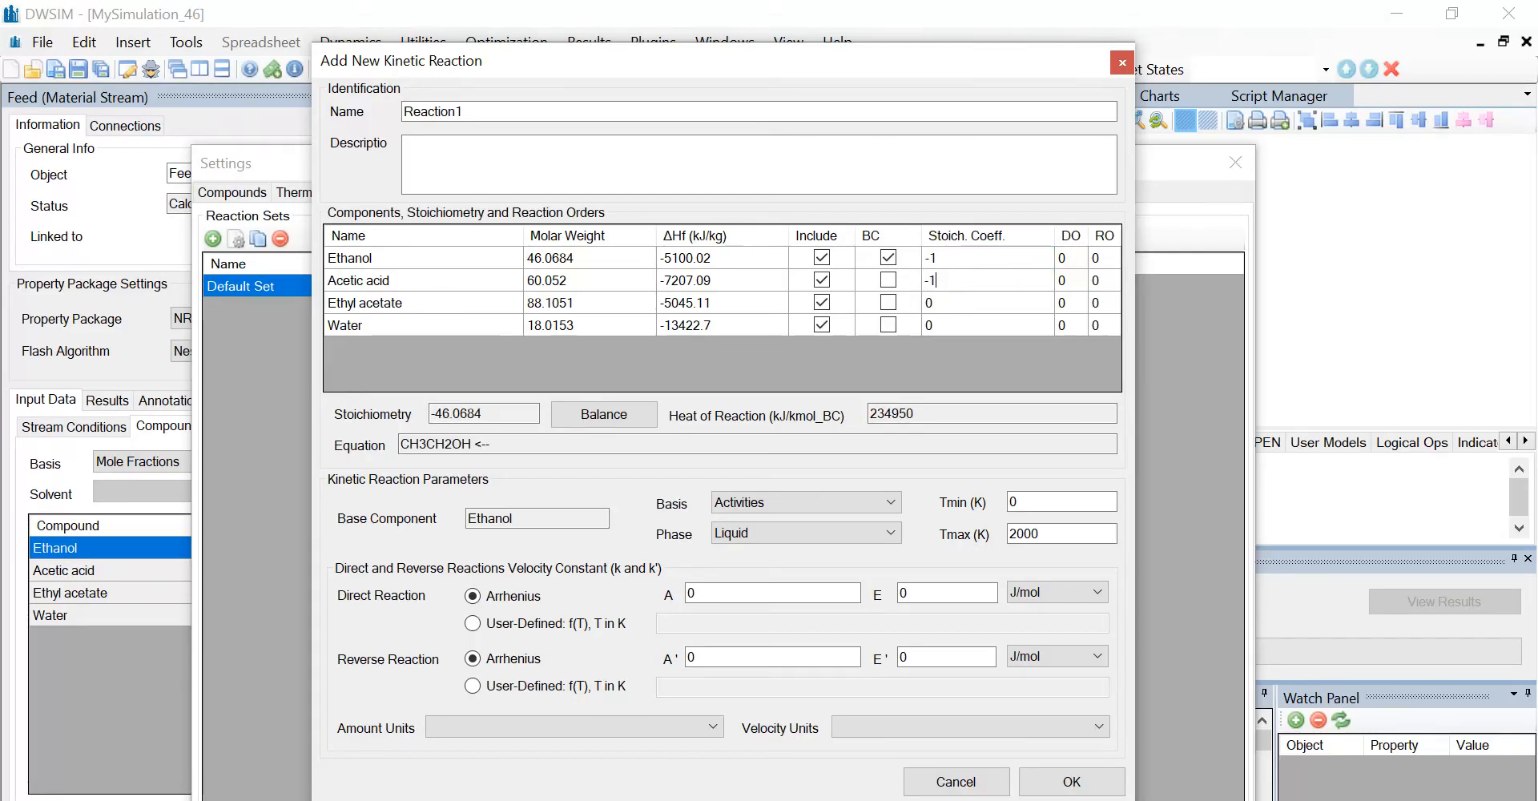
pyautogui.press('Return')
pyautogui.write('1')
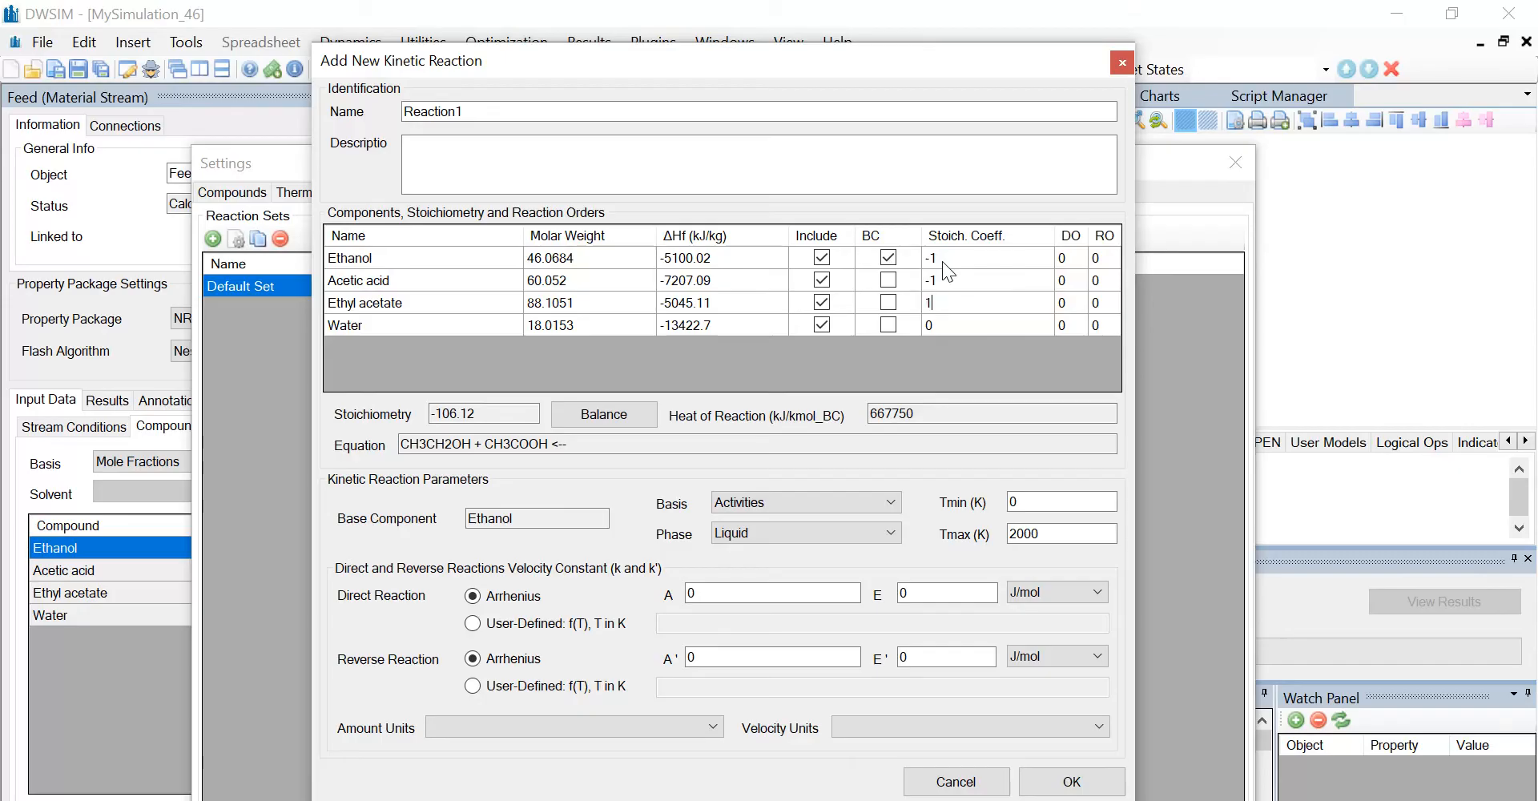
pyautogui.press('Return')
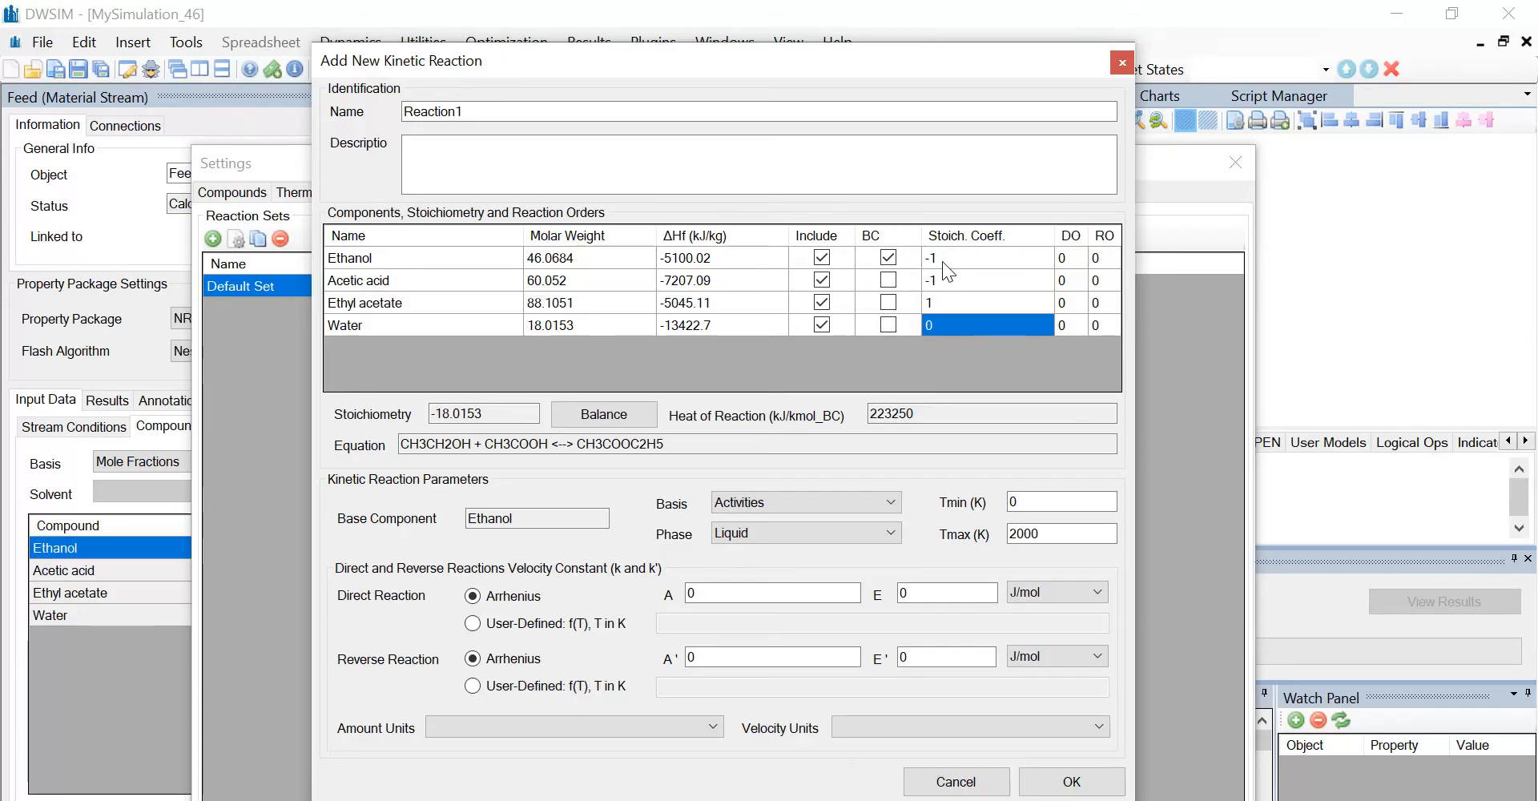
pyautogui.write('1')
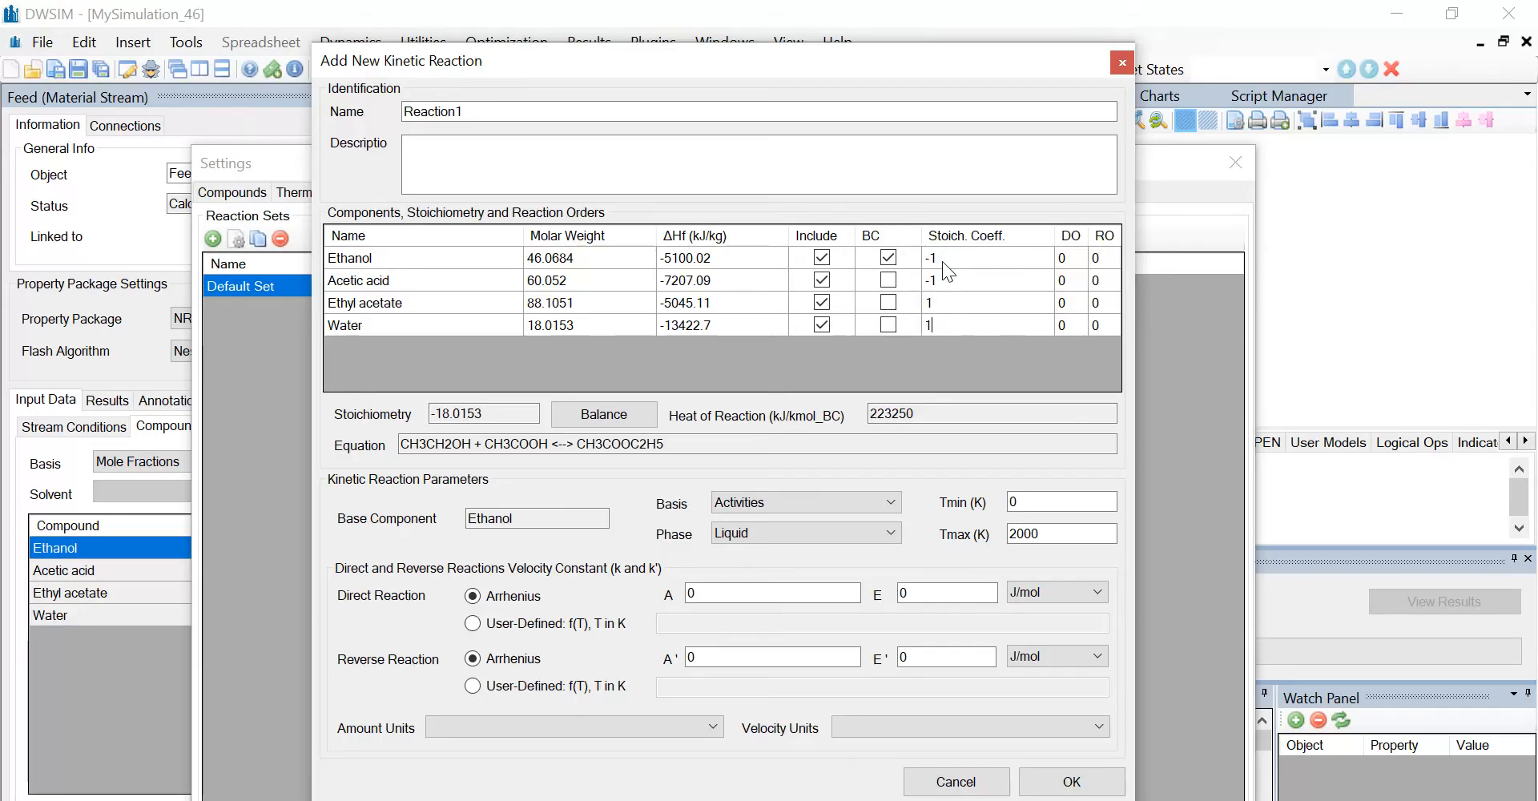
# Set the direct reaction order to 1 for both ethanol and acetic acid
pyautogui.click(1061, 257)
pyautogui.write('1')
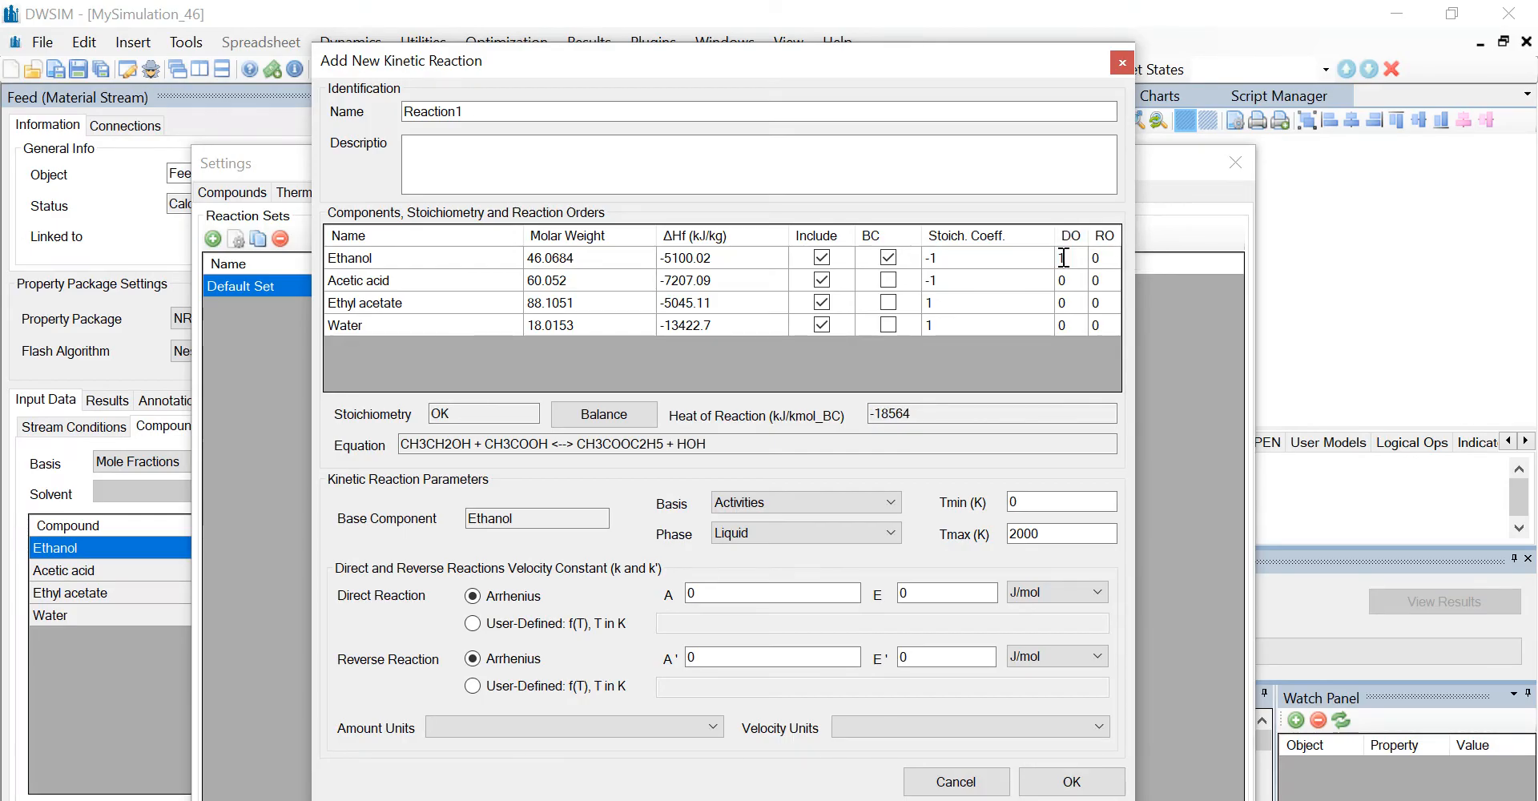
pyautogui.press('Return')
pyautogui.press('Return')
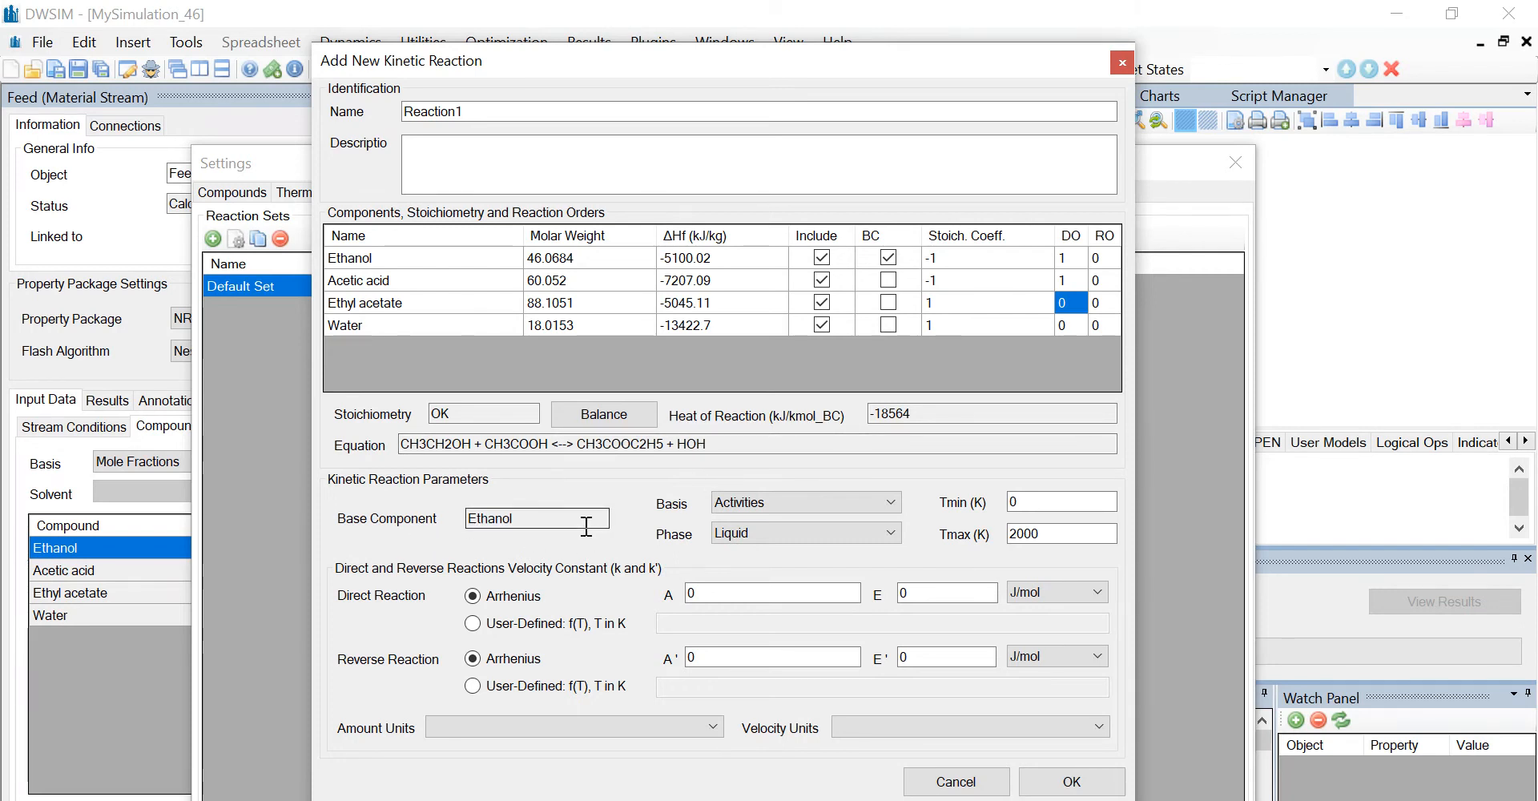
# Set Reaction1's basis to Molar Concentrations and its minimum temperature to 300 K
pyautogui.click(887, 504)
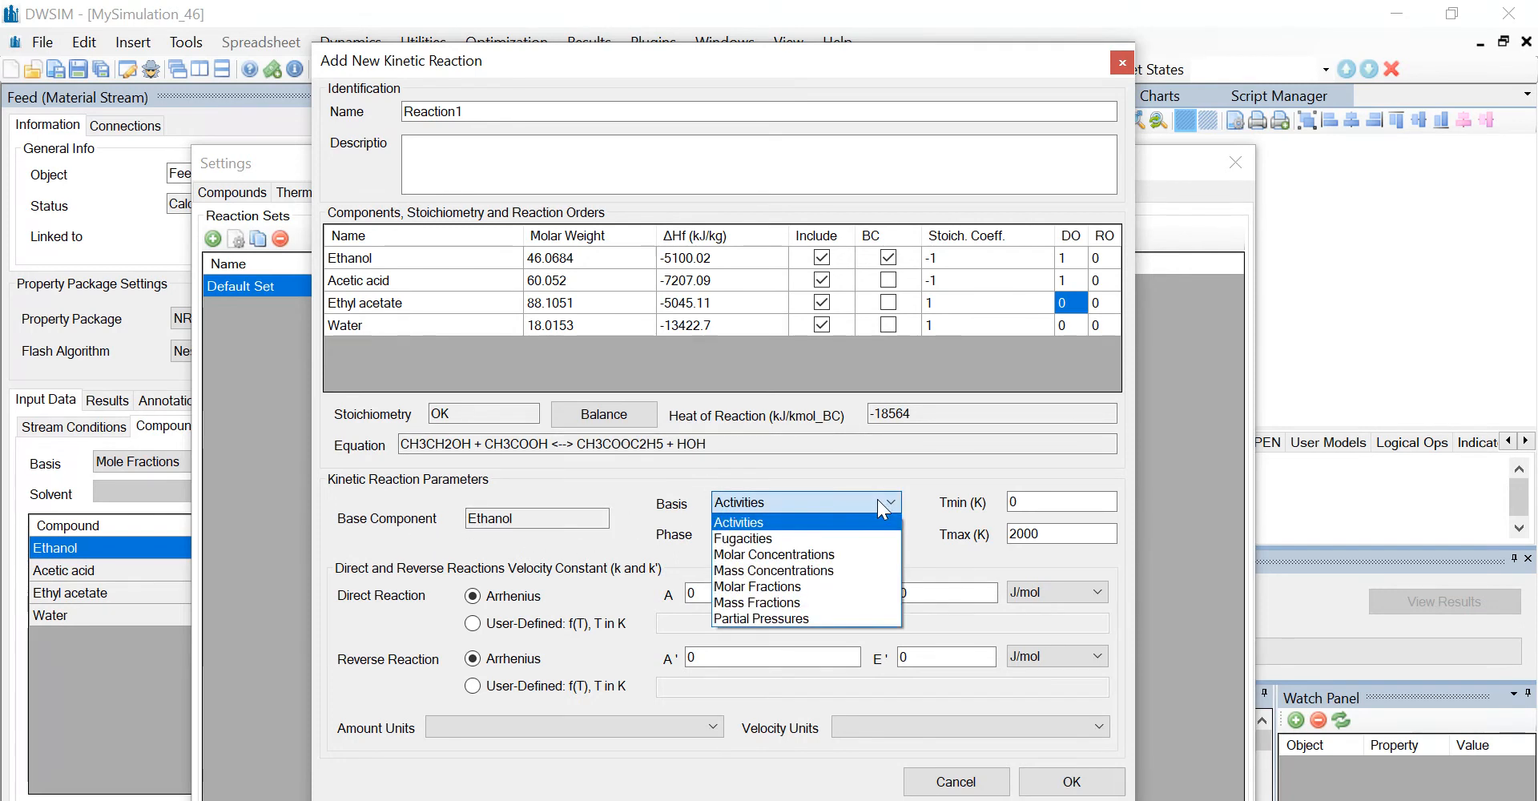
pyautogui.click(816, 553)
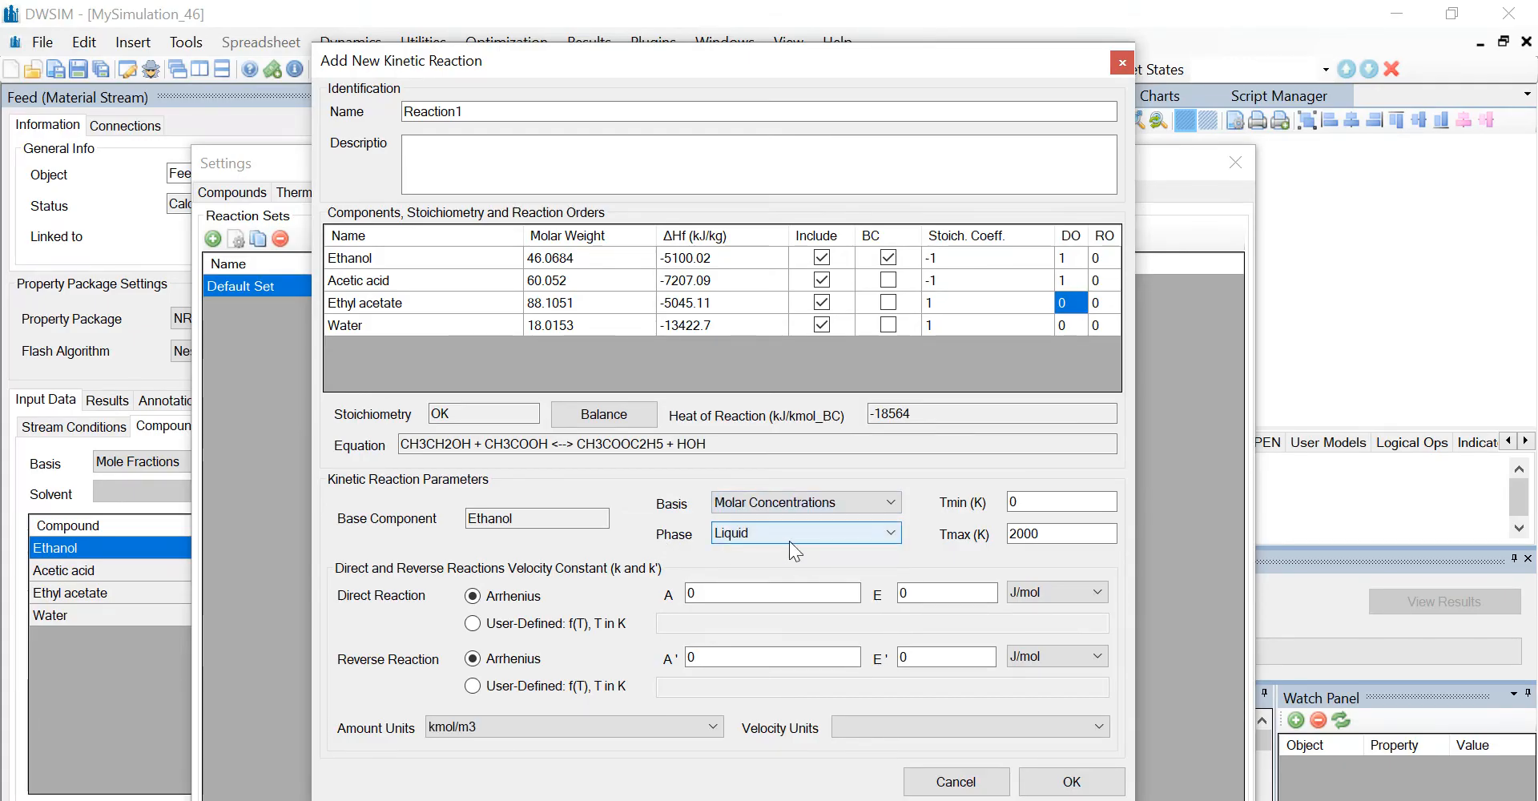
pyautogui.click(1078, 503)
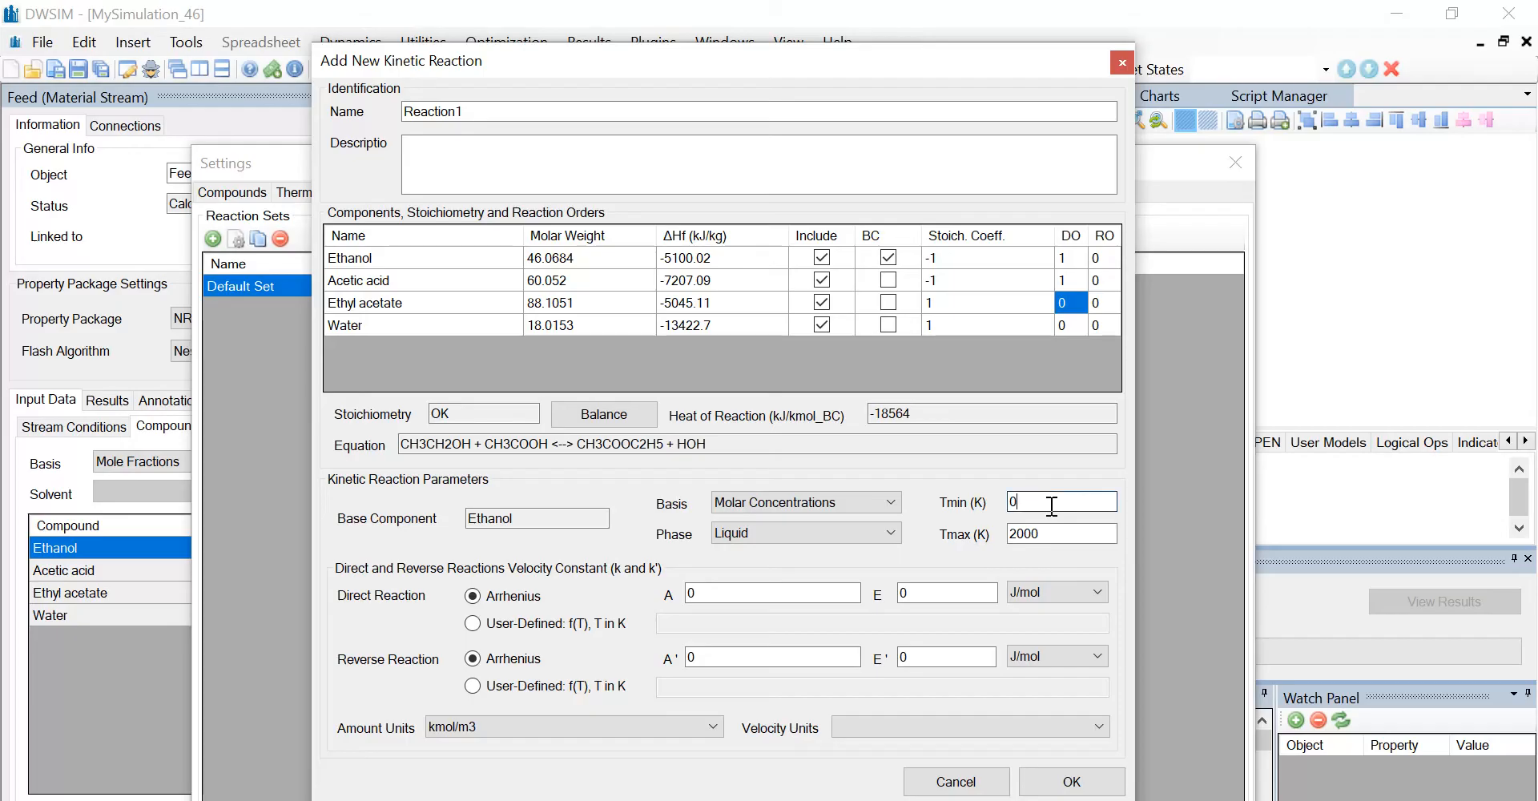
pyautogui.press('BackSpace')
pyautogui.write('300')
# Set the direct reaction's Arrhenius factor A to 0.005, accept the kinetic reaction and close the simulation settings
pyautogui.click(714, 596)
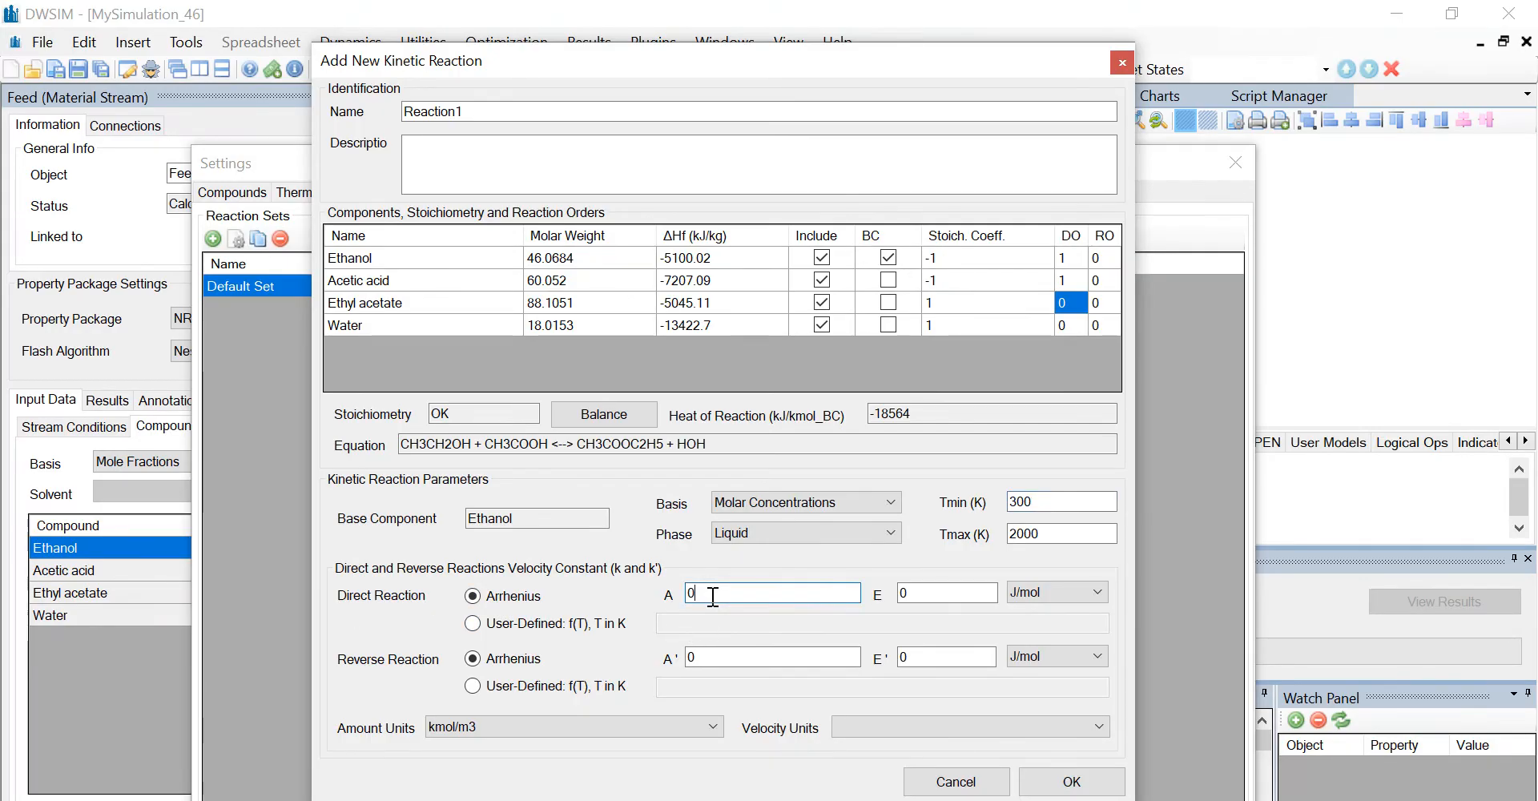
pyautogui.write('.005')
pyautogui.click(1055, 785)
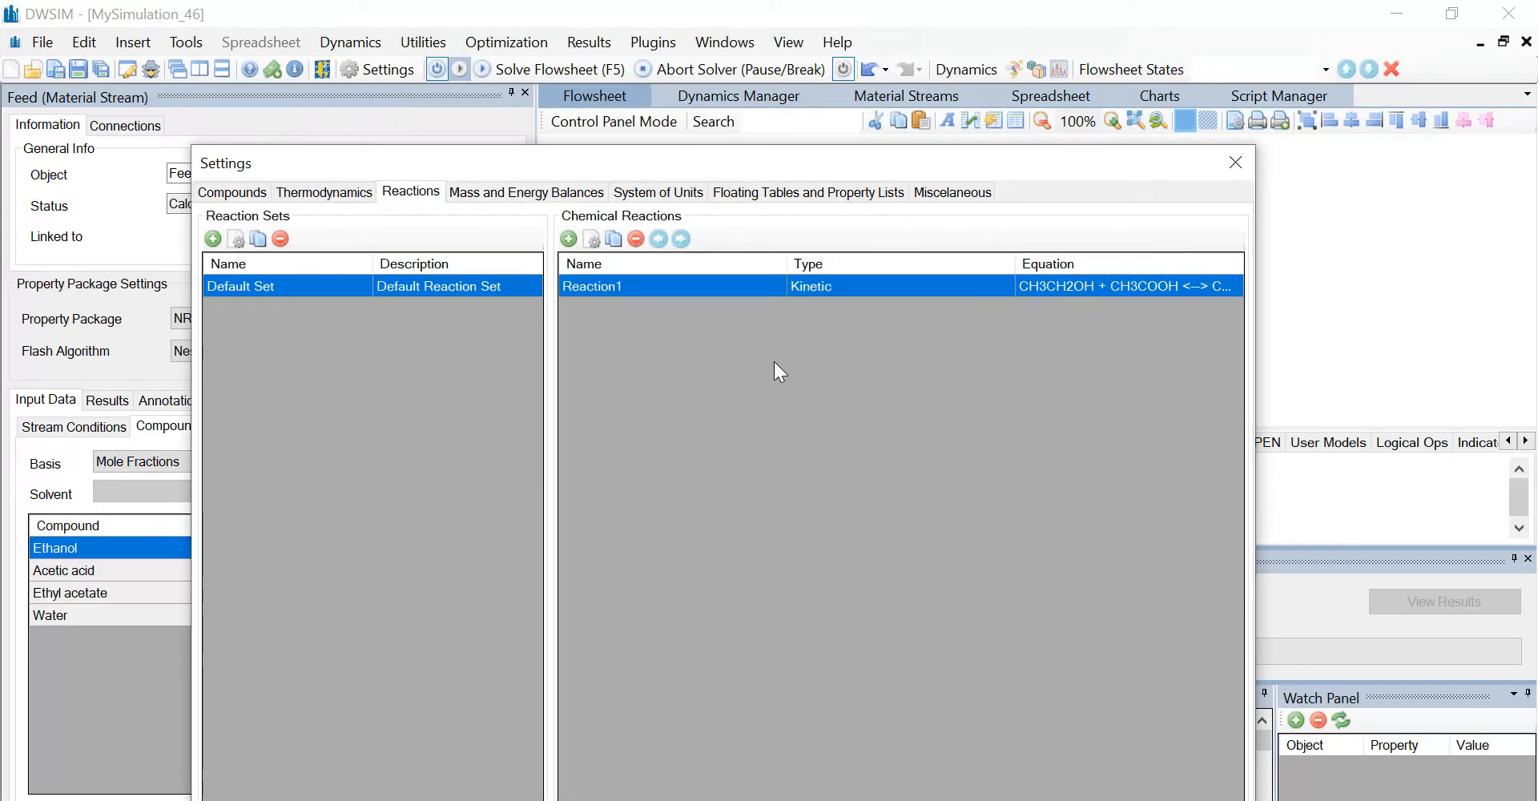
pyautogui.click(1232, 162)
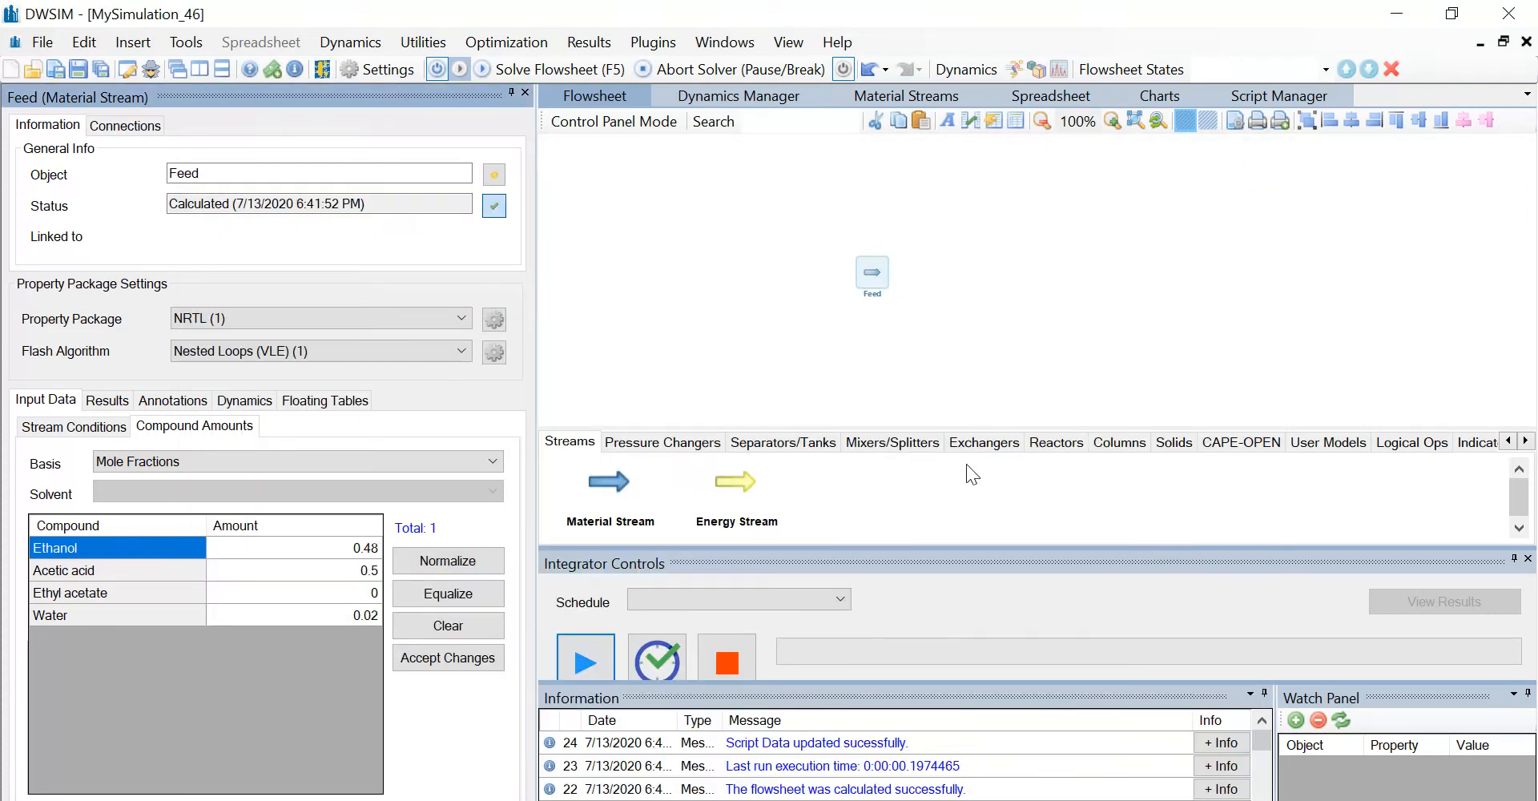
# Place a Continuous Stirred Tank Reactor beside the Feed, with a new material stream downstream and an energy stream below it
pyautogui.click(1045, 441)
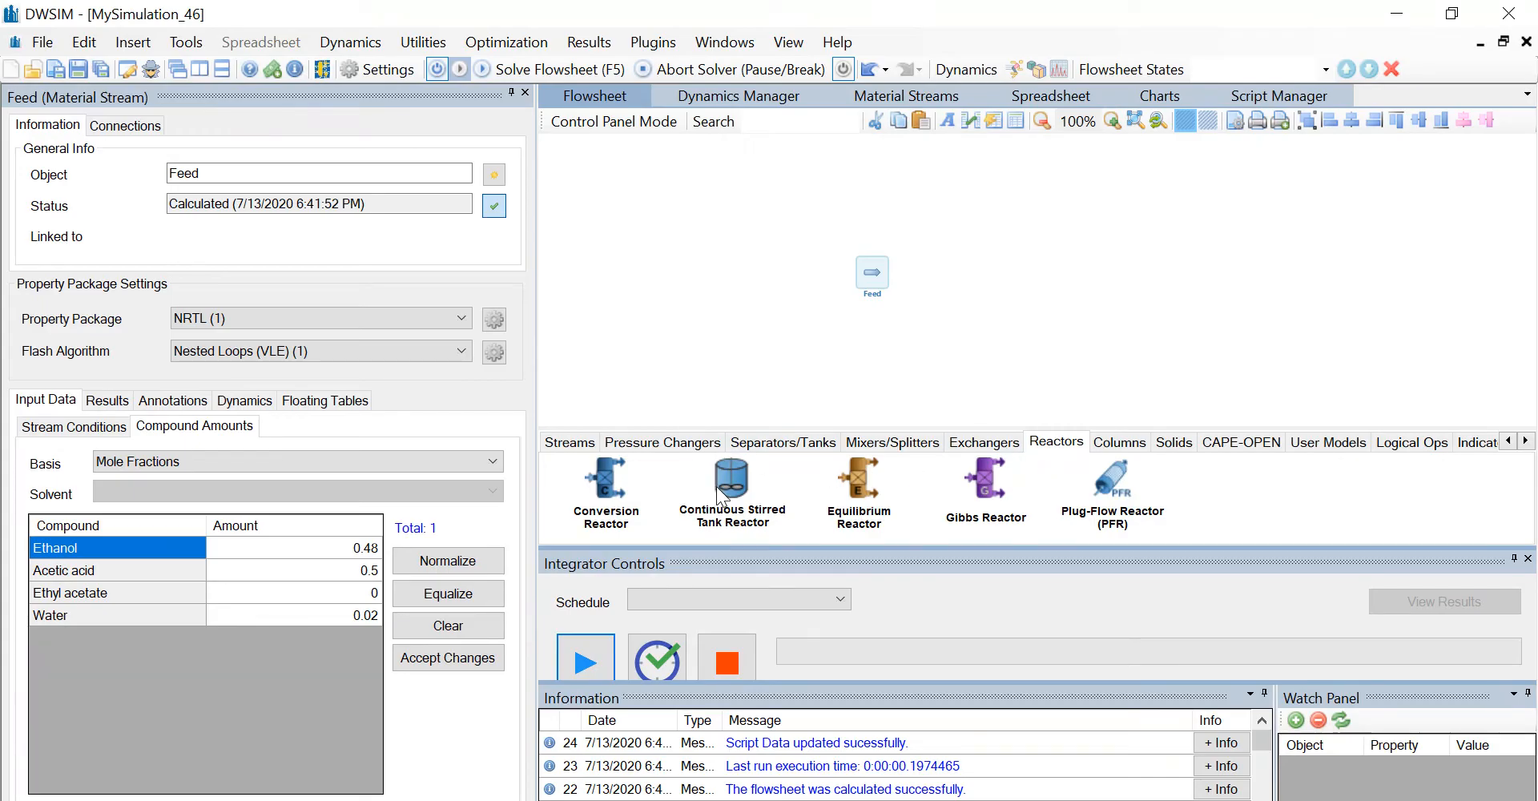
pyautogui.moveTo(719, 496); pyautogui.dragTo(943, 252)
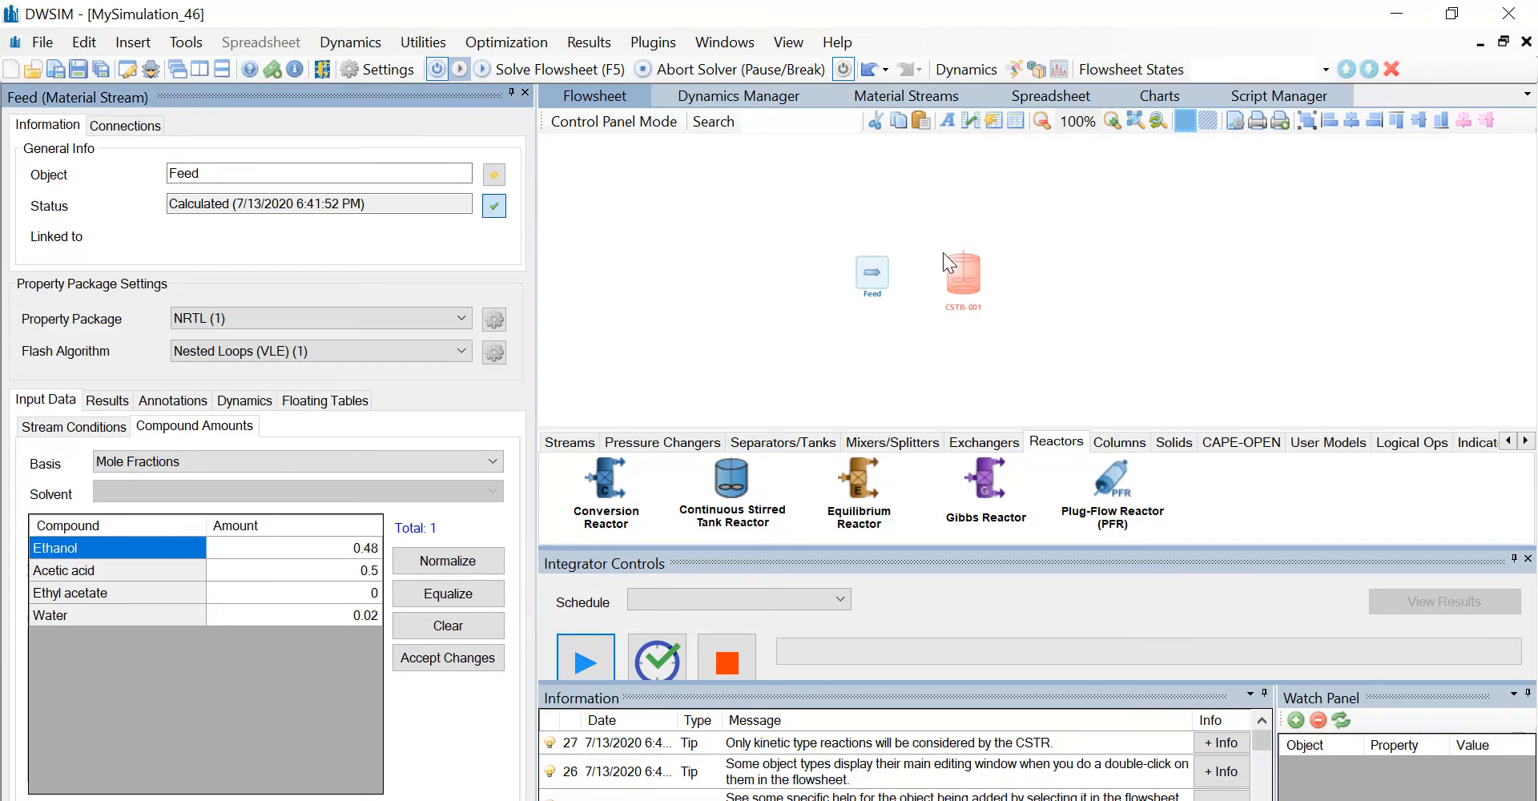
pyautogui.click(569, 442)
pyautogui.moveTo(603, 485); pyautogui.dragTo(1070, 258)
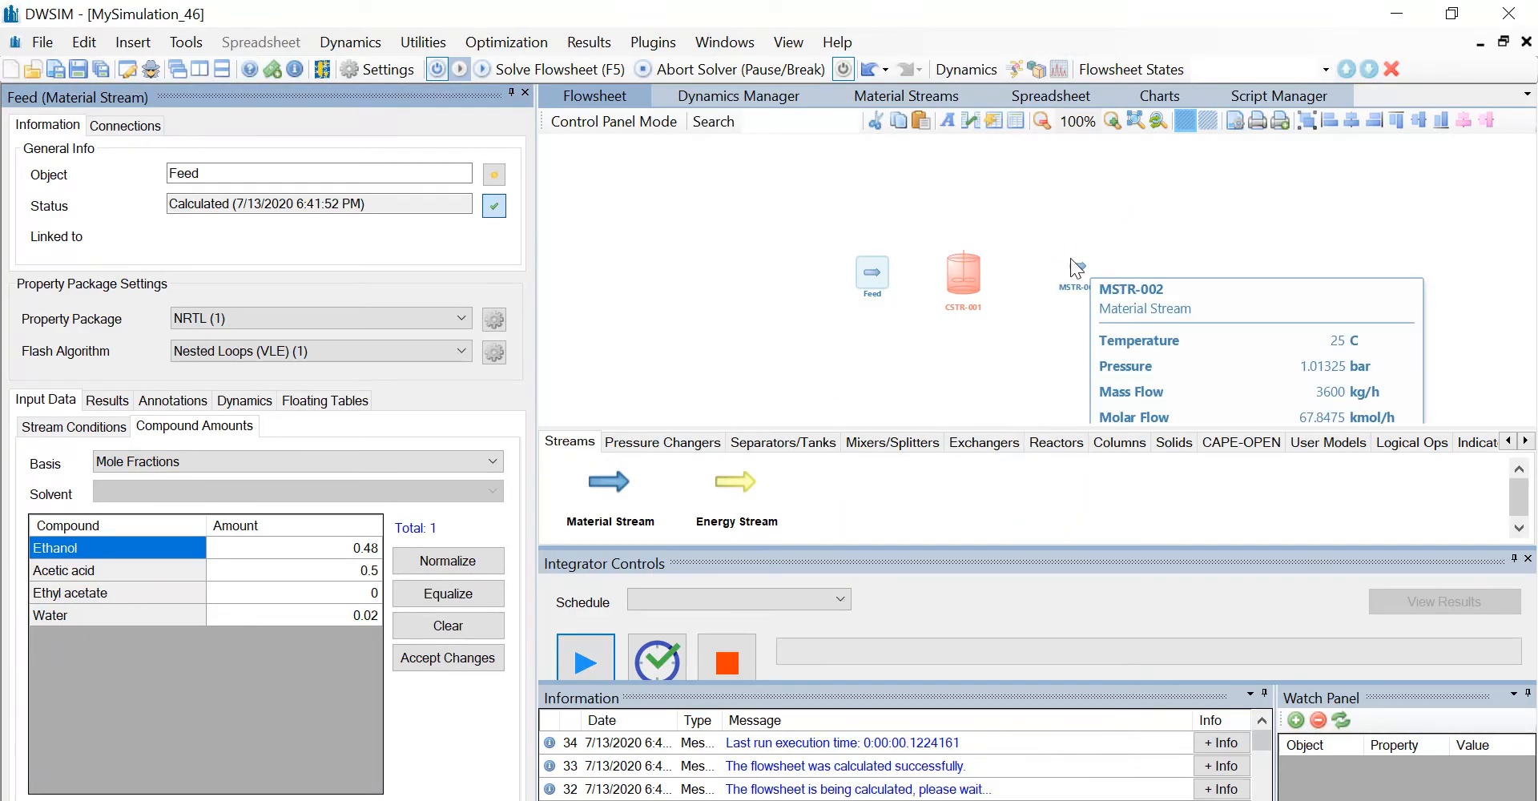
pyautogui.moveTo(733, 485); pyautogui.dragTo(958, 346)
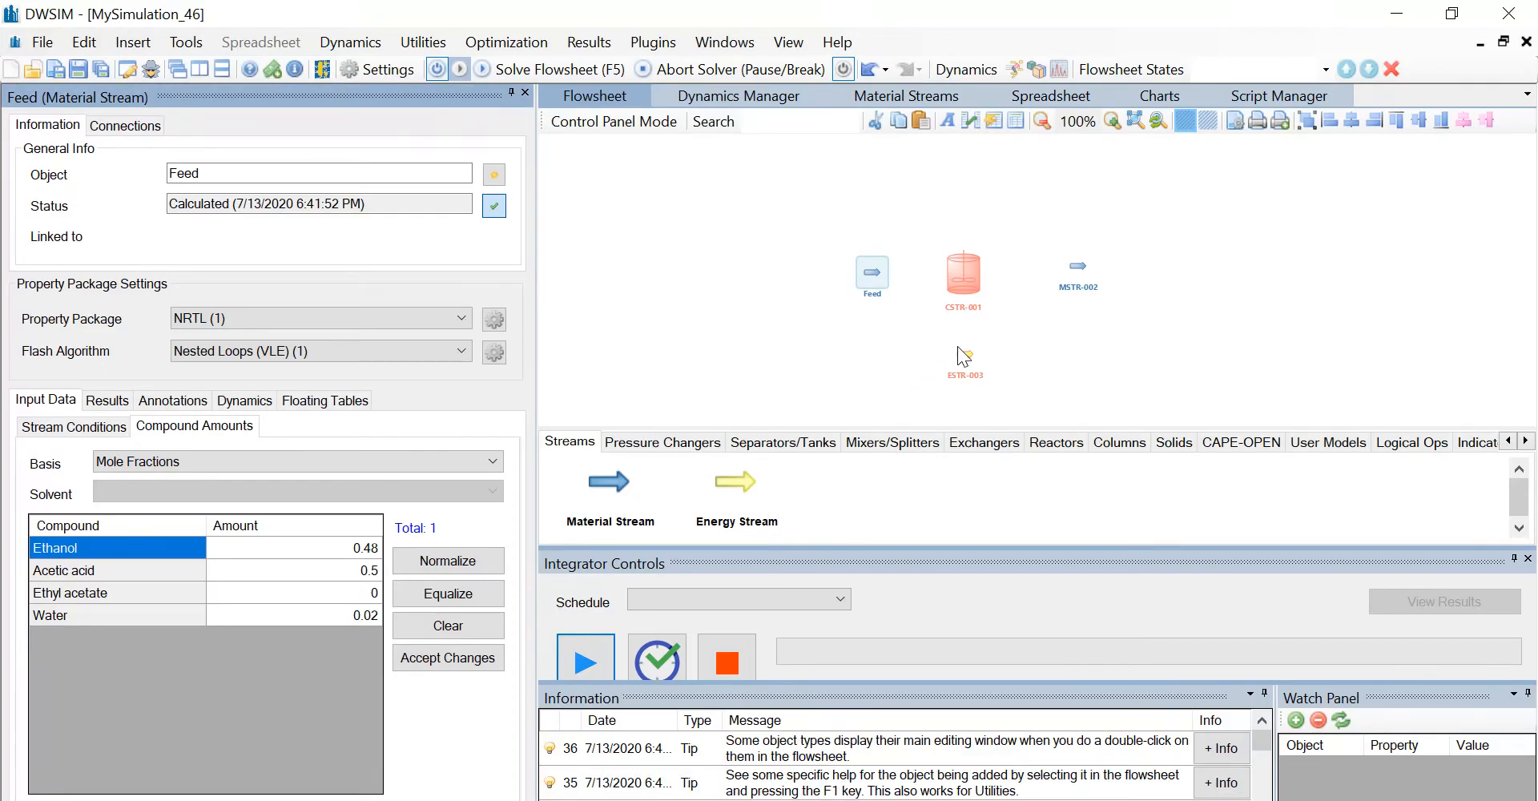
# Rename the new material stream MSTR-002 as Outlet
pyautogui.click(1078, 265)
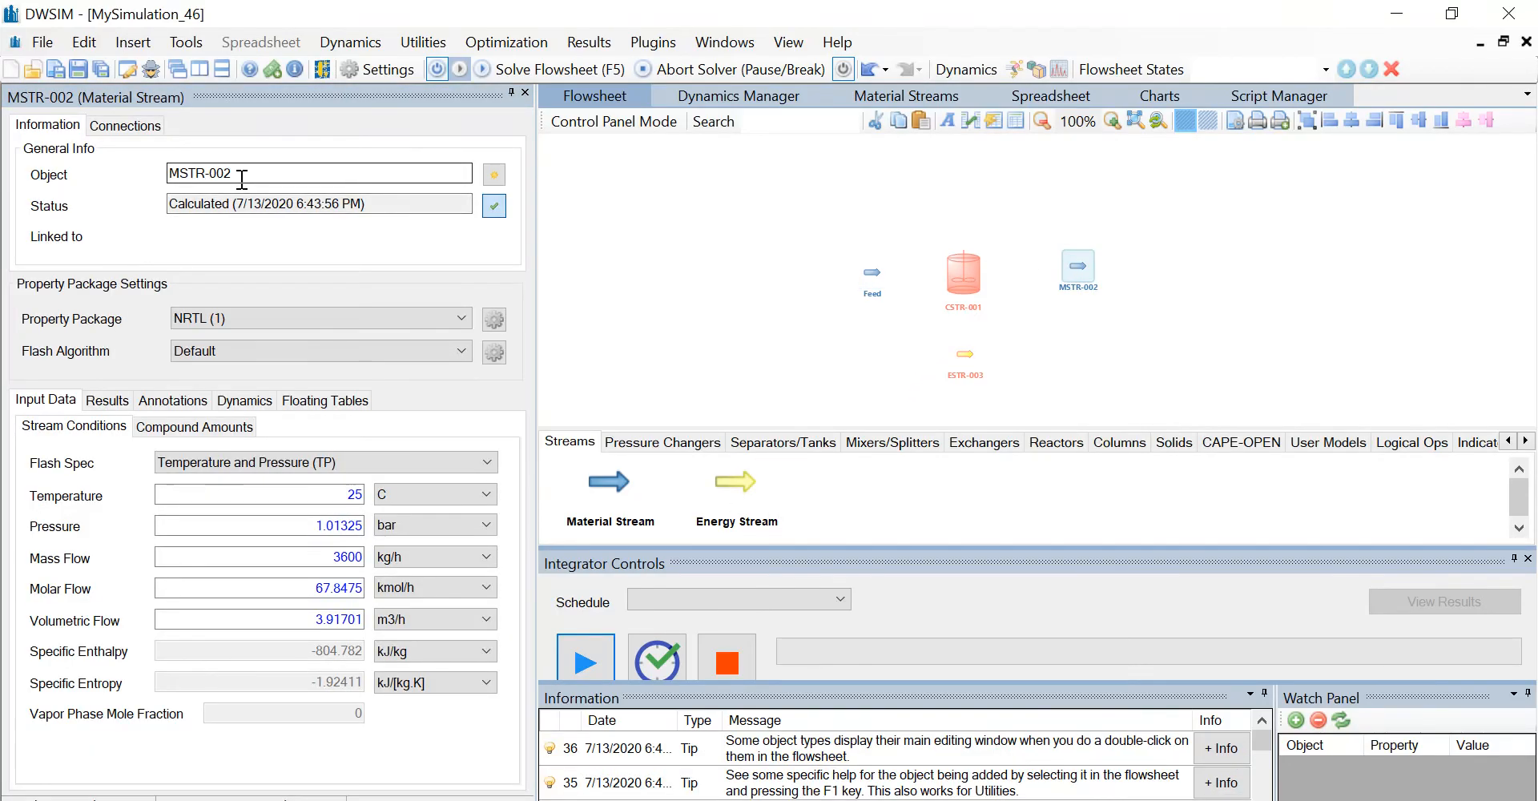
pyautogui.moveTo(246, 178); pyautogui.dragTo(159, 188)
pyautogui.press('BackSpace')
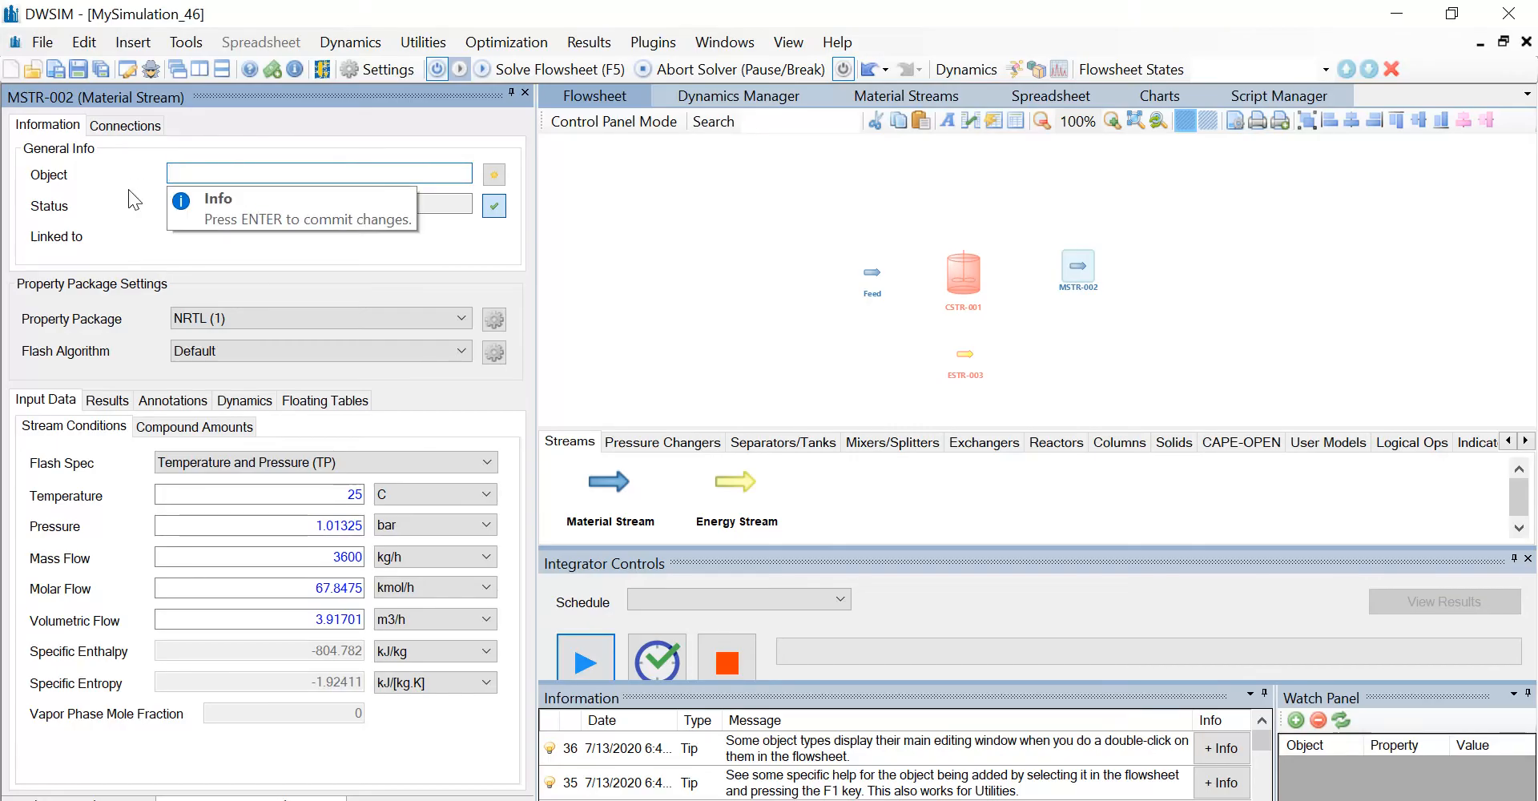
pyautogui.write('Outlet')
pyautogui.press('Return')
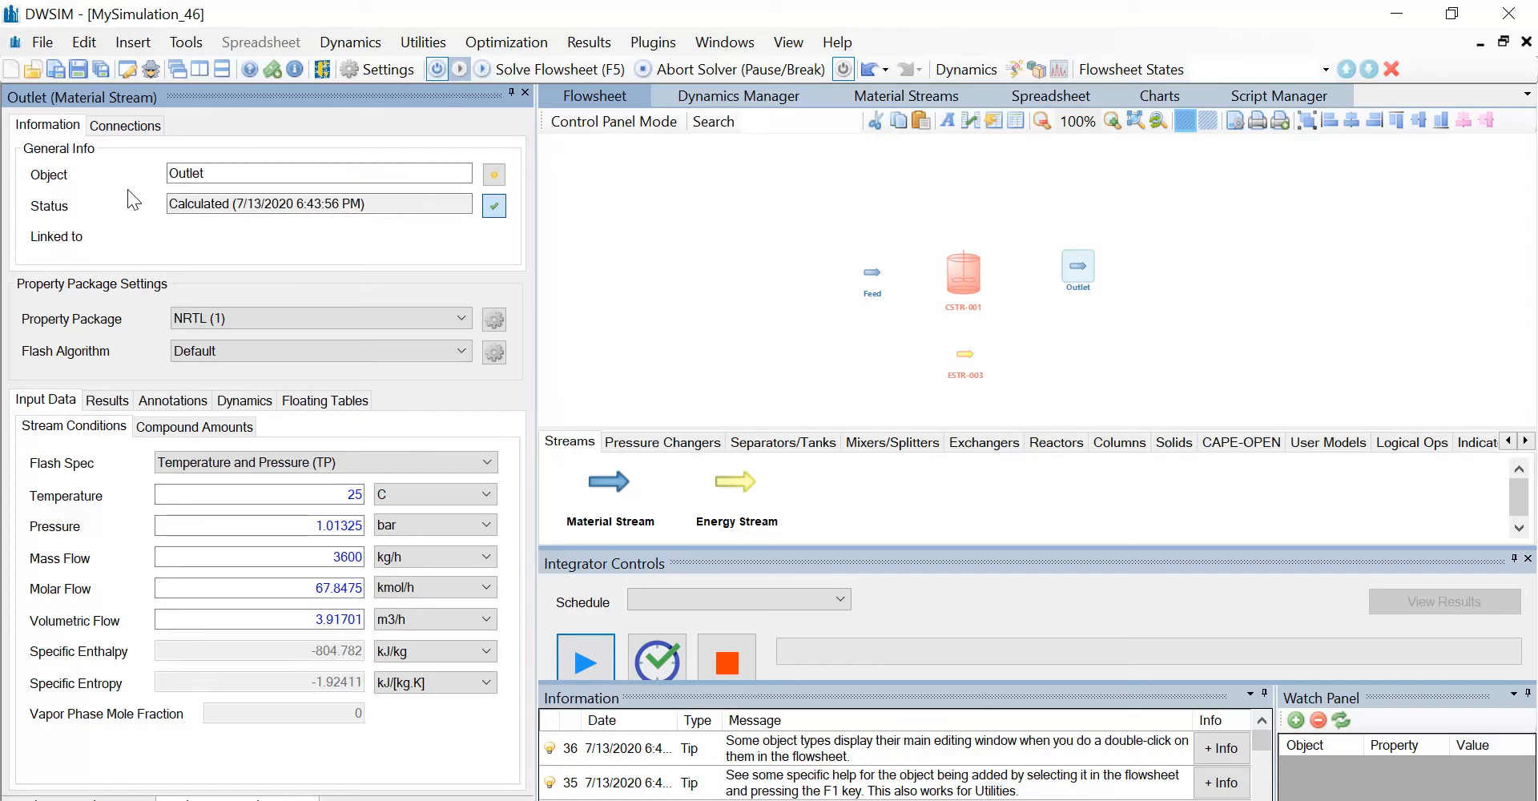
# Rename the energy stream below the reactor as Energy
pyautogui.click(968, 370)
pyautogui.click(293, 146)
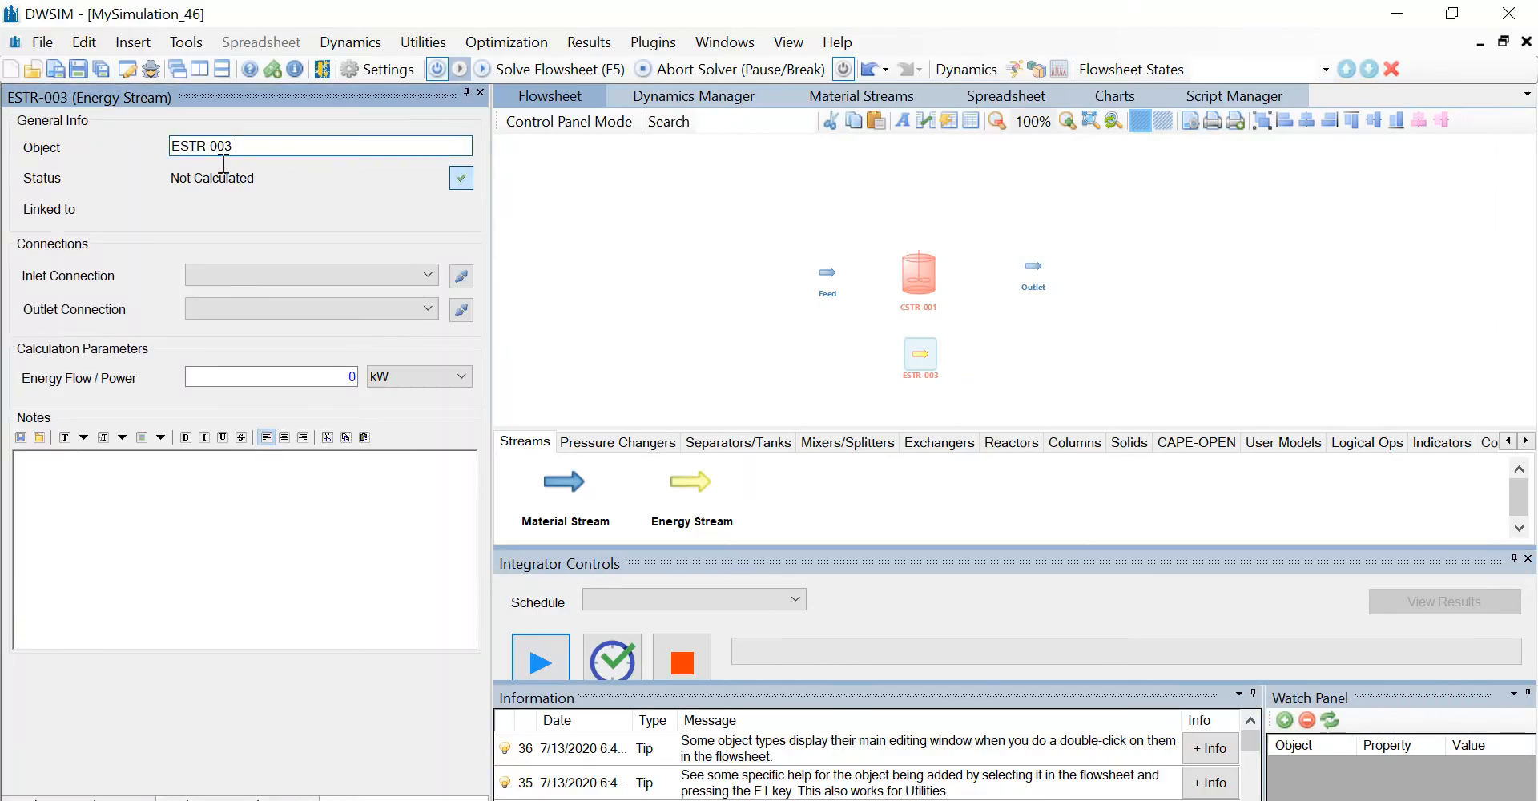
pyautogui.moveTo(223, 164); pyautogui.dragTo(122, 162)
pyautogui.write('En')
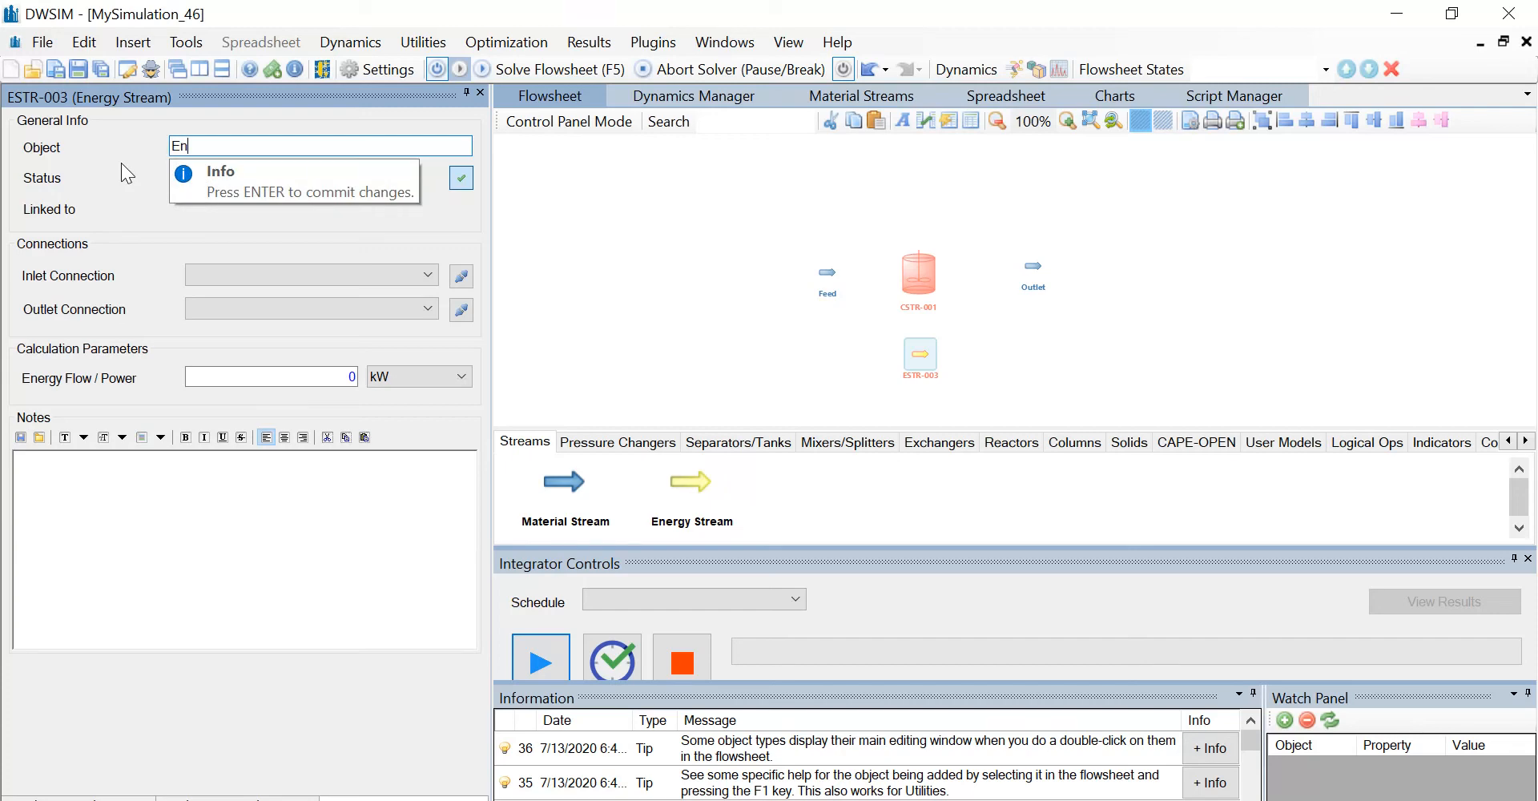
pyautogui.write('ergy')
pyautogui.press('Return')
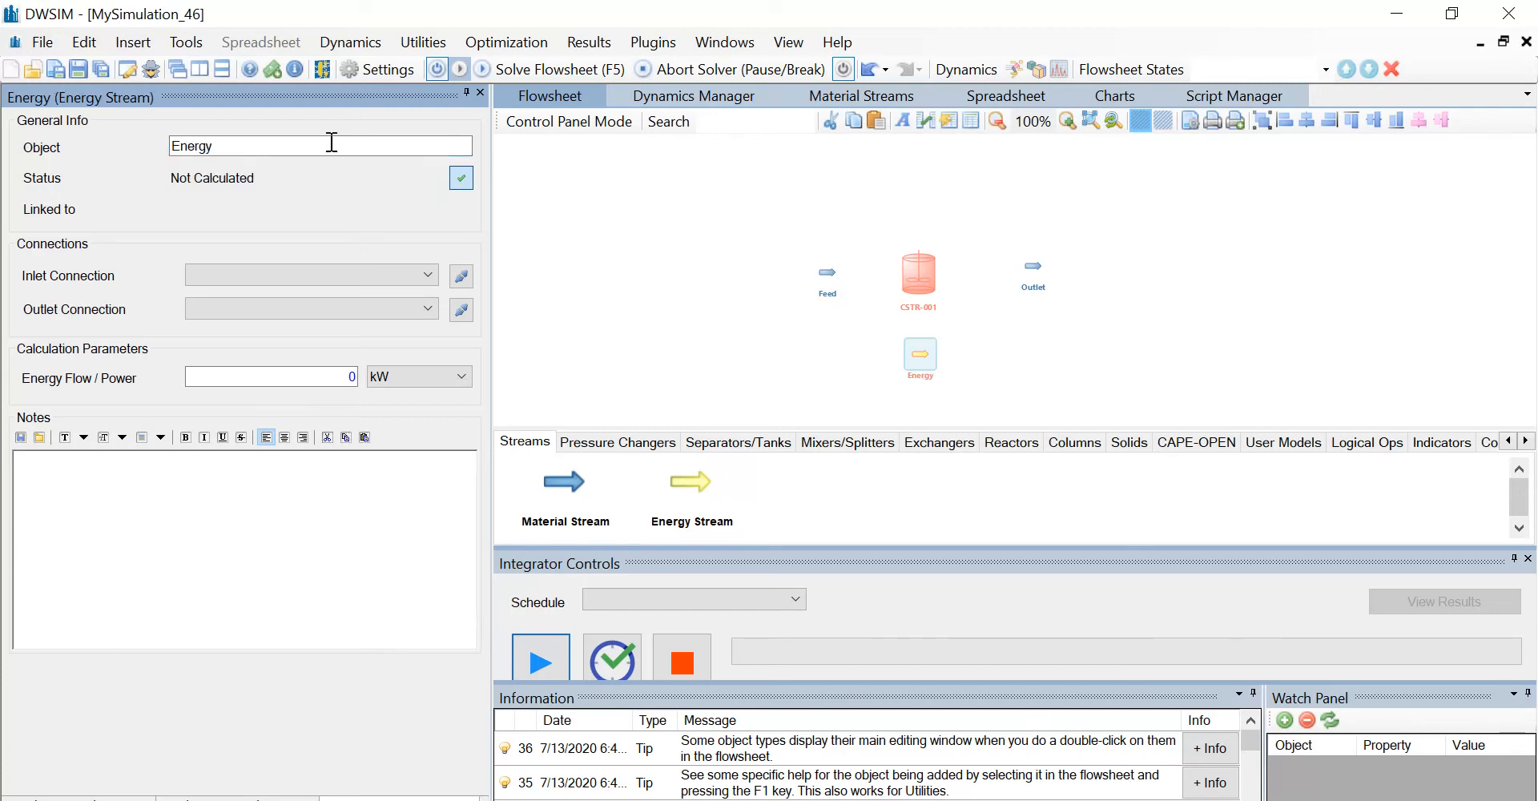
# Connect the reactor CSTR-001 with Feed as inlet stream, Outlet as outlet stream 1 and Energy as energy stream
pyautogui.click(906, 270)
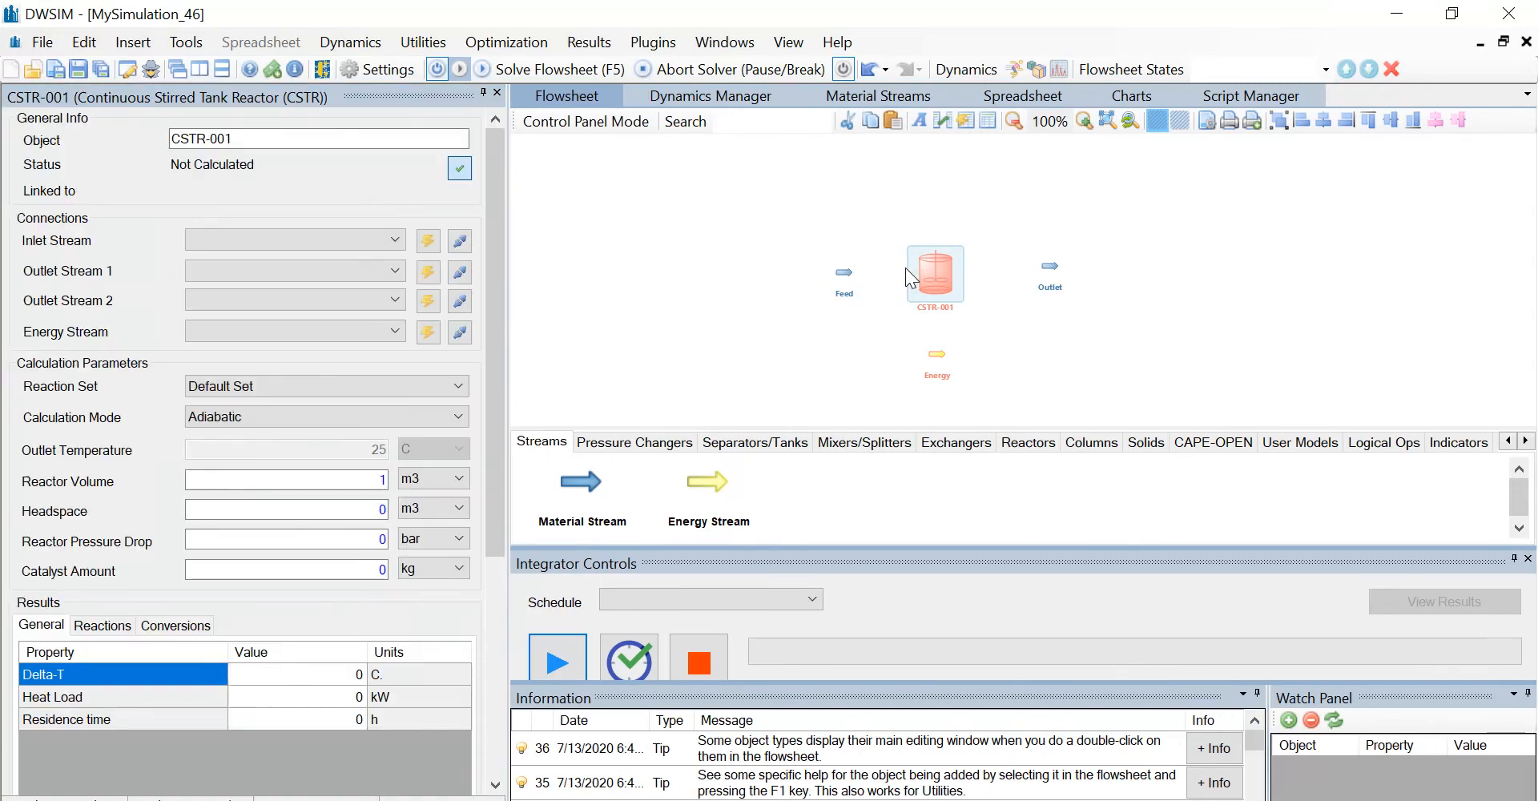
pyautogui.click(258, 238)
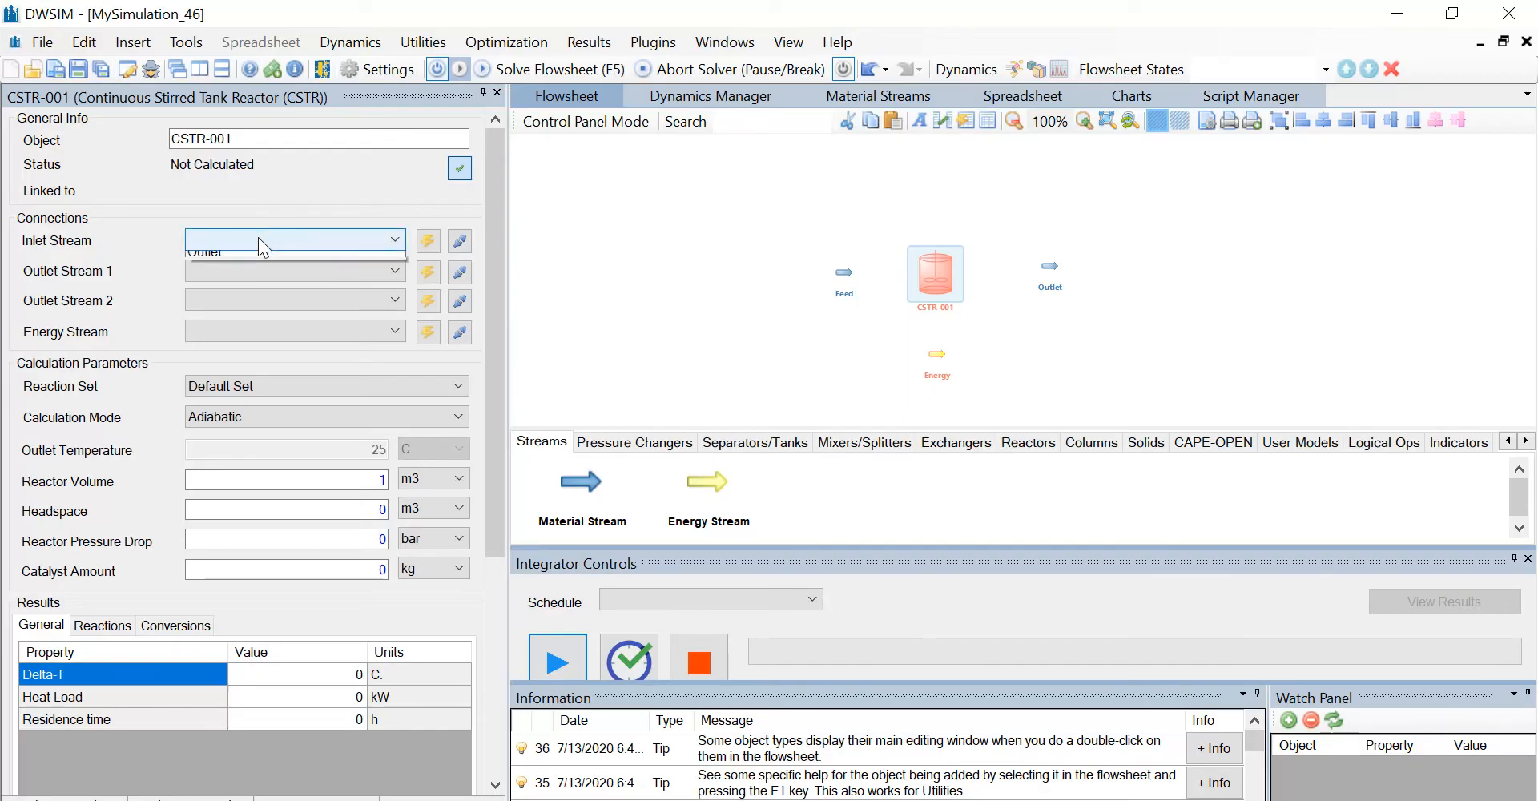
pyautogui.click(243, 257)
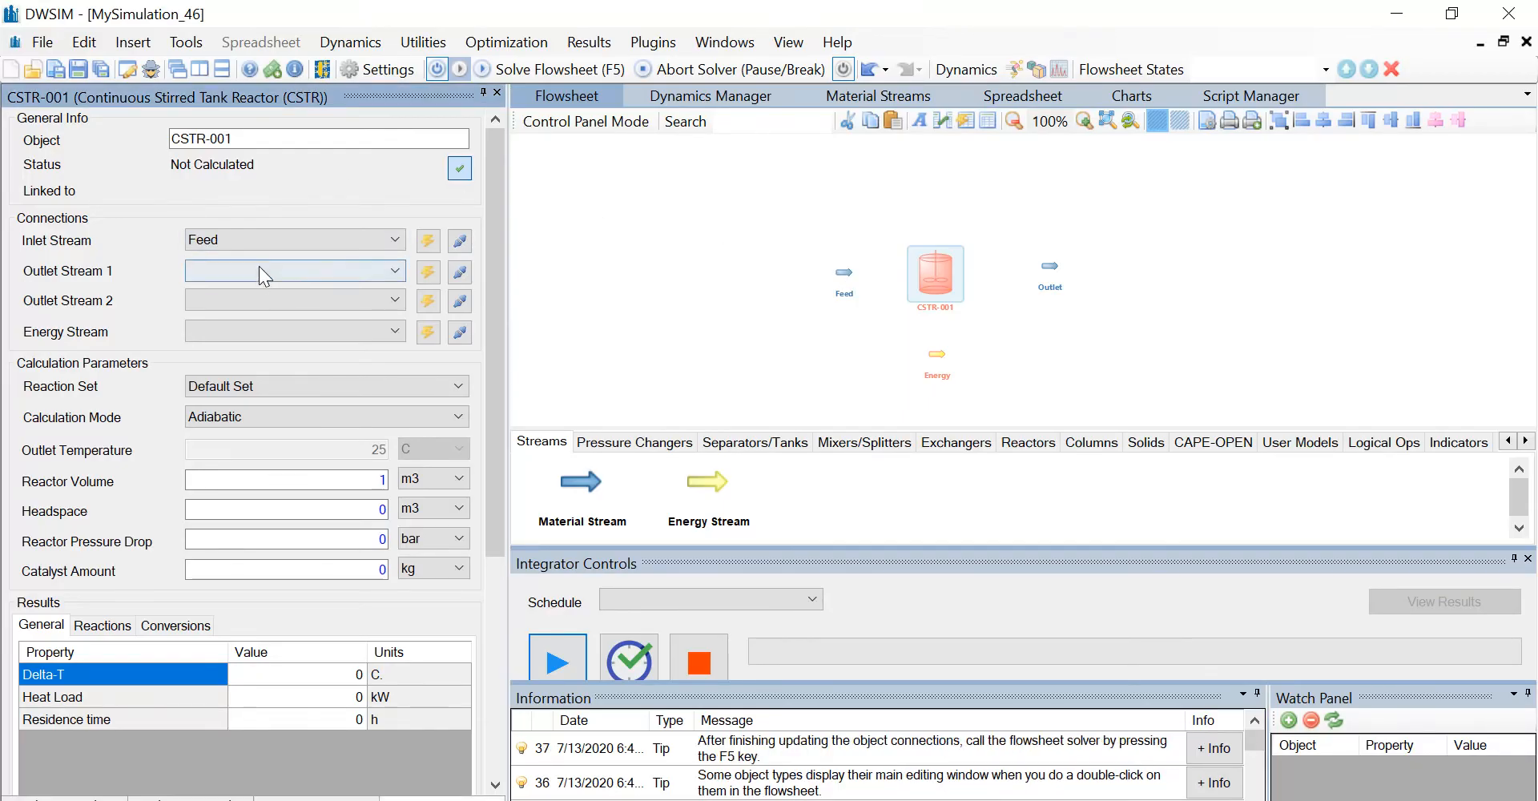
pyautogui.click(258, 270)
pyautogui.click(238, 306)
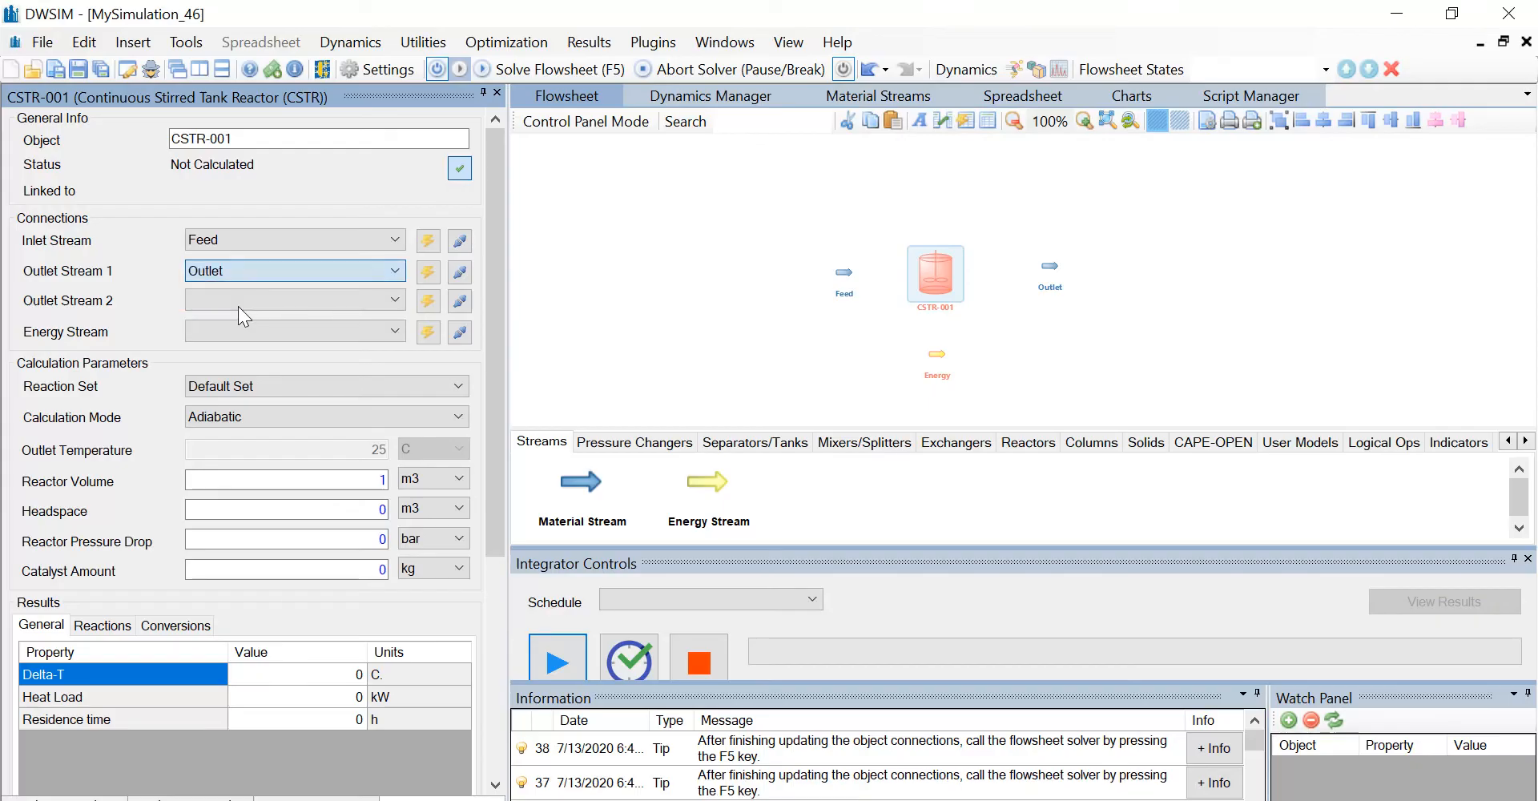
pyautogui.click(258, 333)
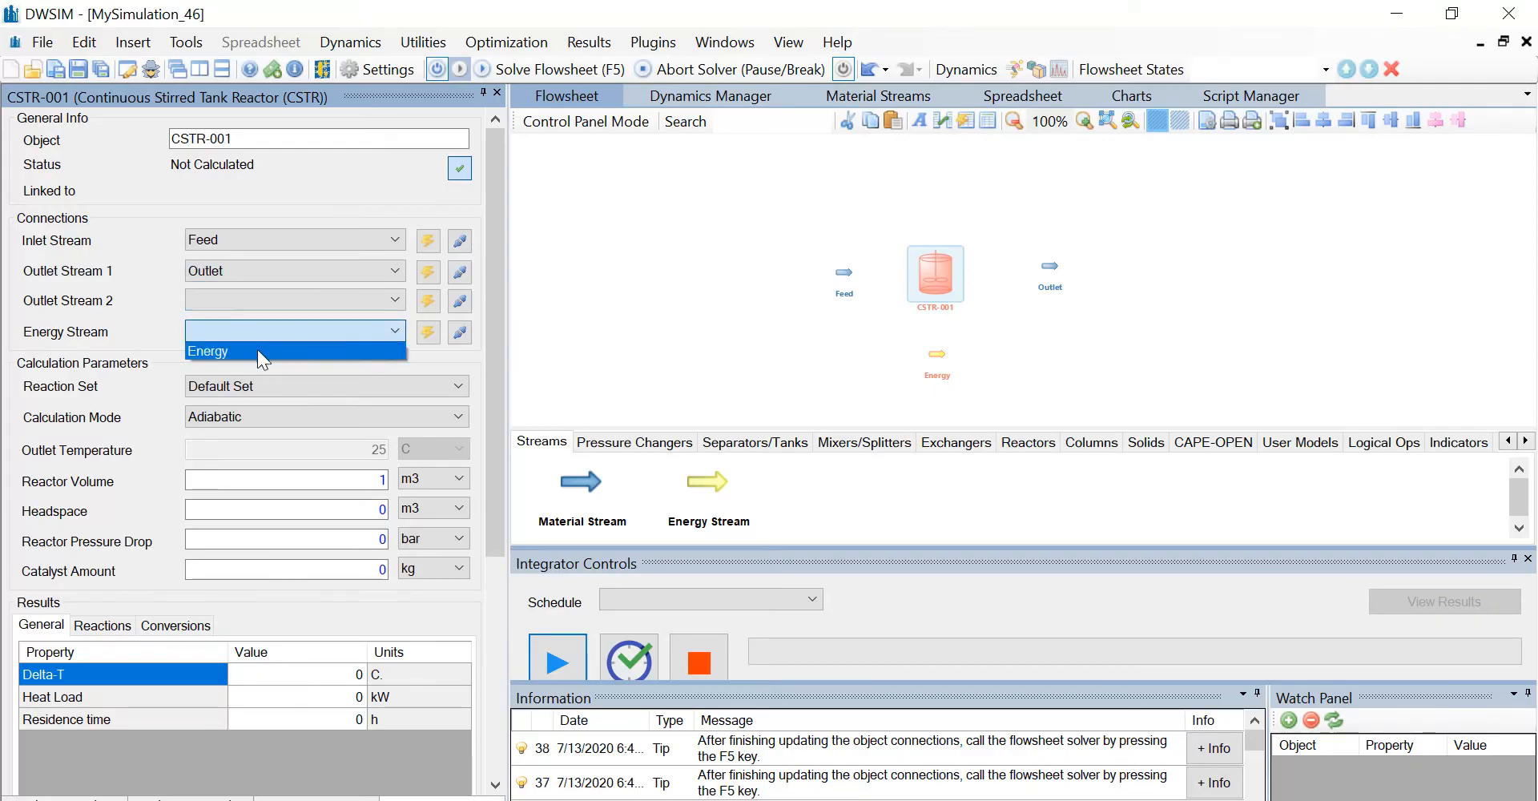
pyautogui.click(257, 350)
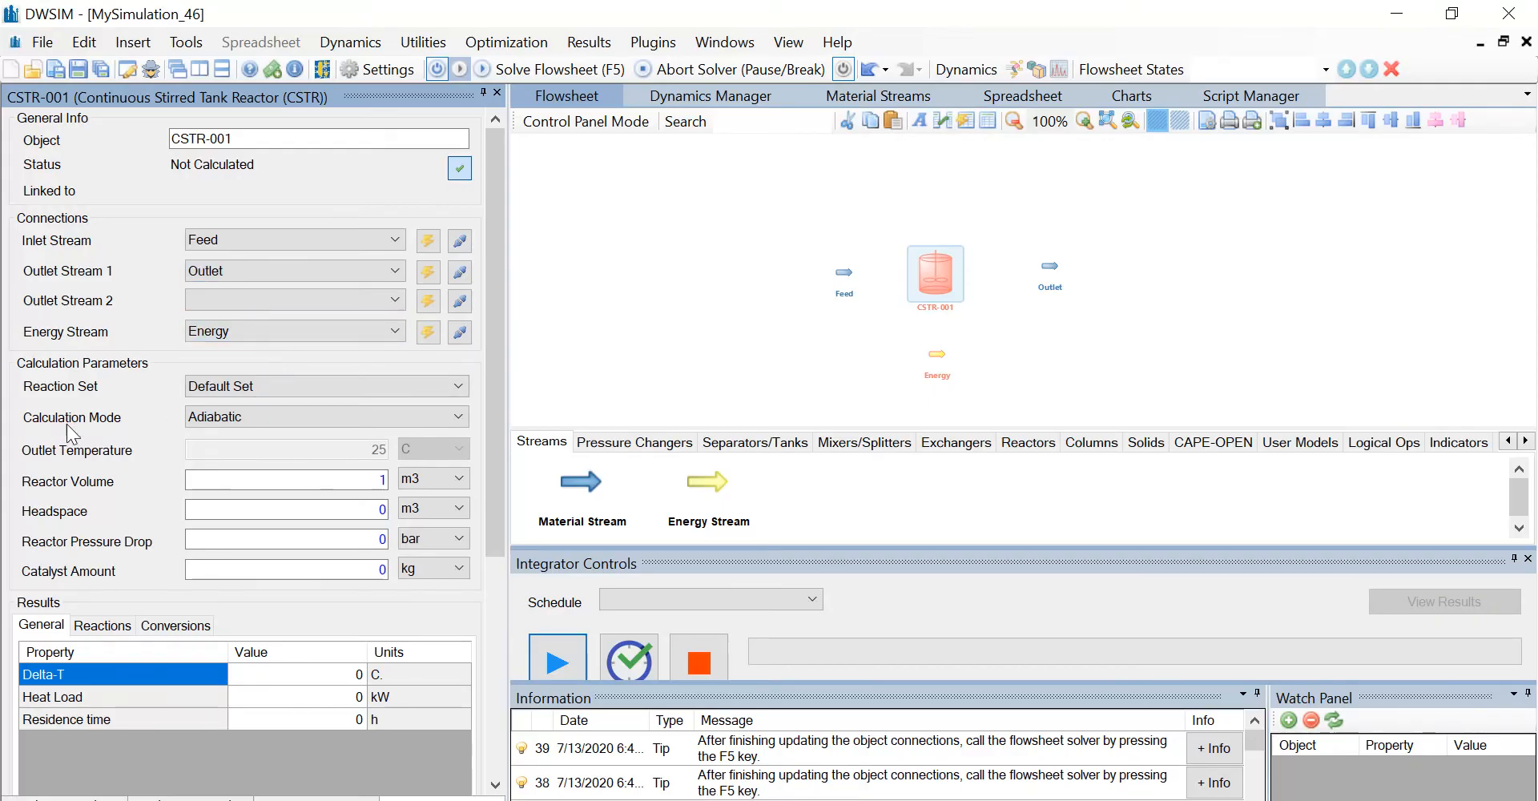
# Set the reactor's calculation mode to Isothermic and its volume to 0.14 m3
pyautogui.click(279, 419)
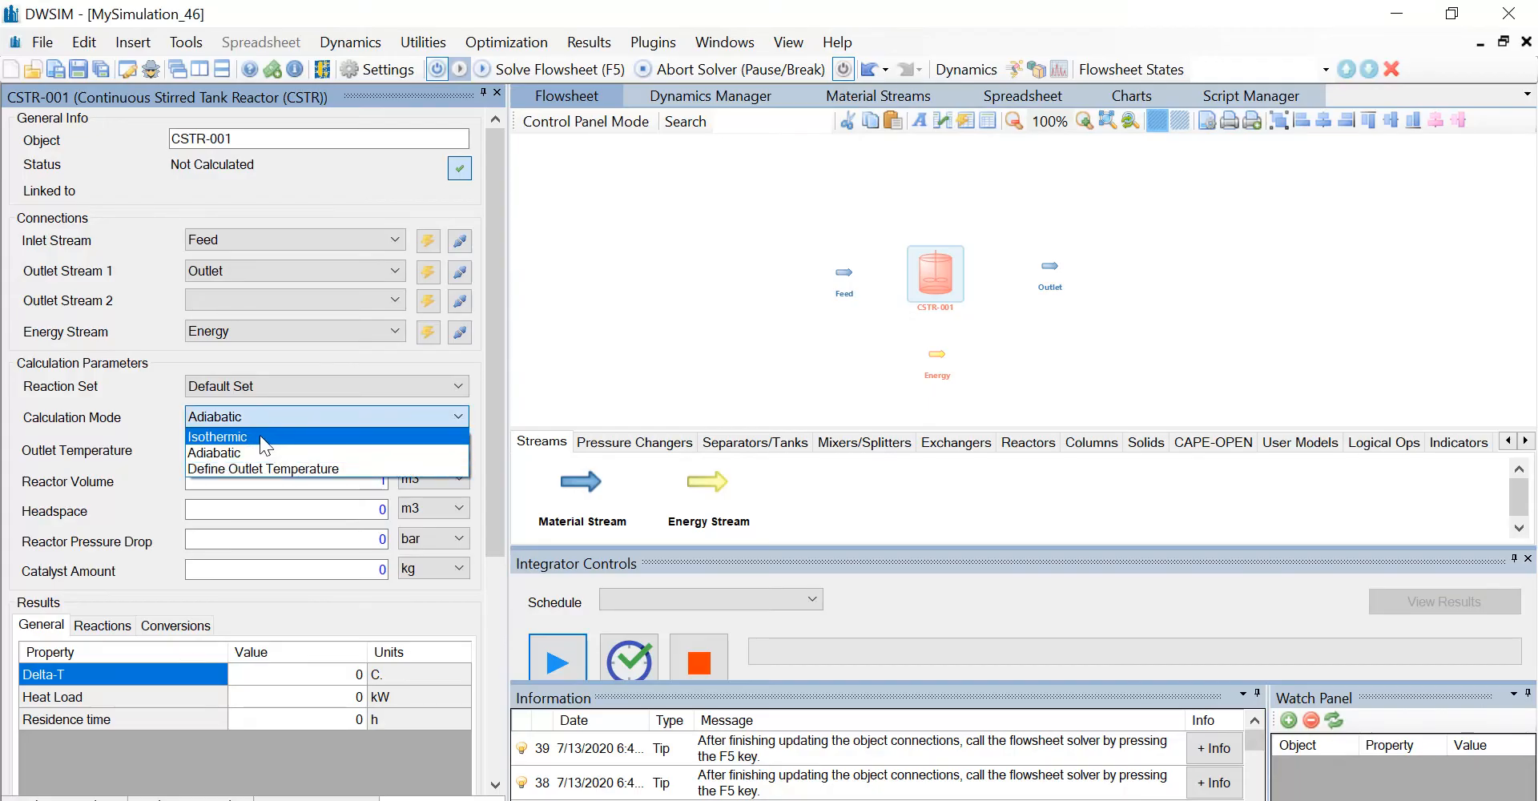
pyautogui.click(257, 437)
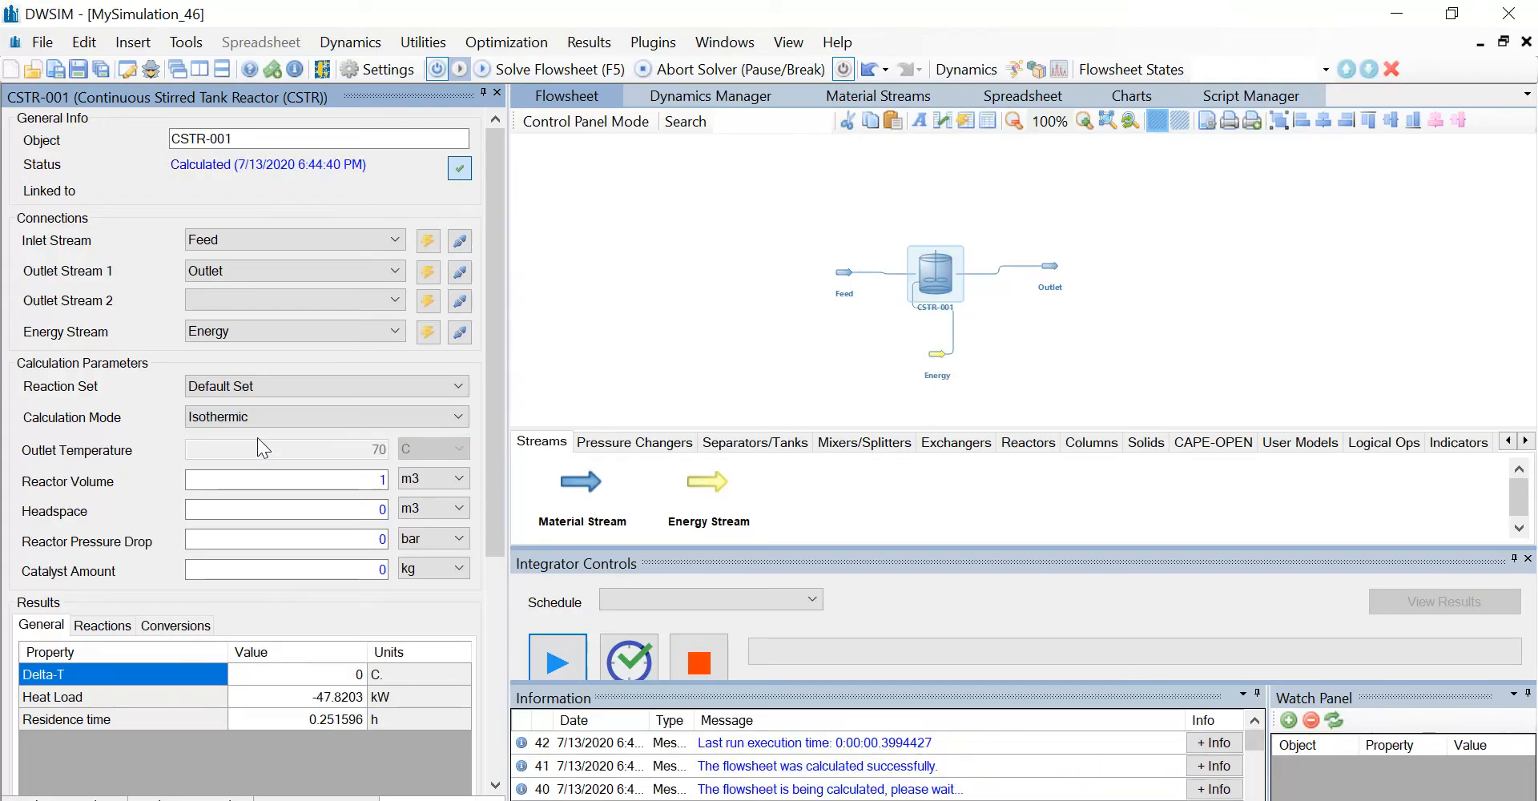
pyautogui.doubleClick(380, 481)
pyautogui.press('BackSpace')
pyautogui.write('0.14')
pyautogui.press('Return')
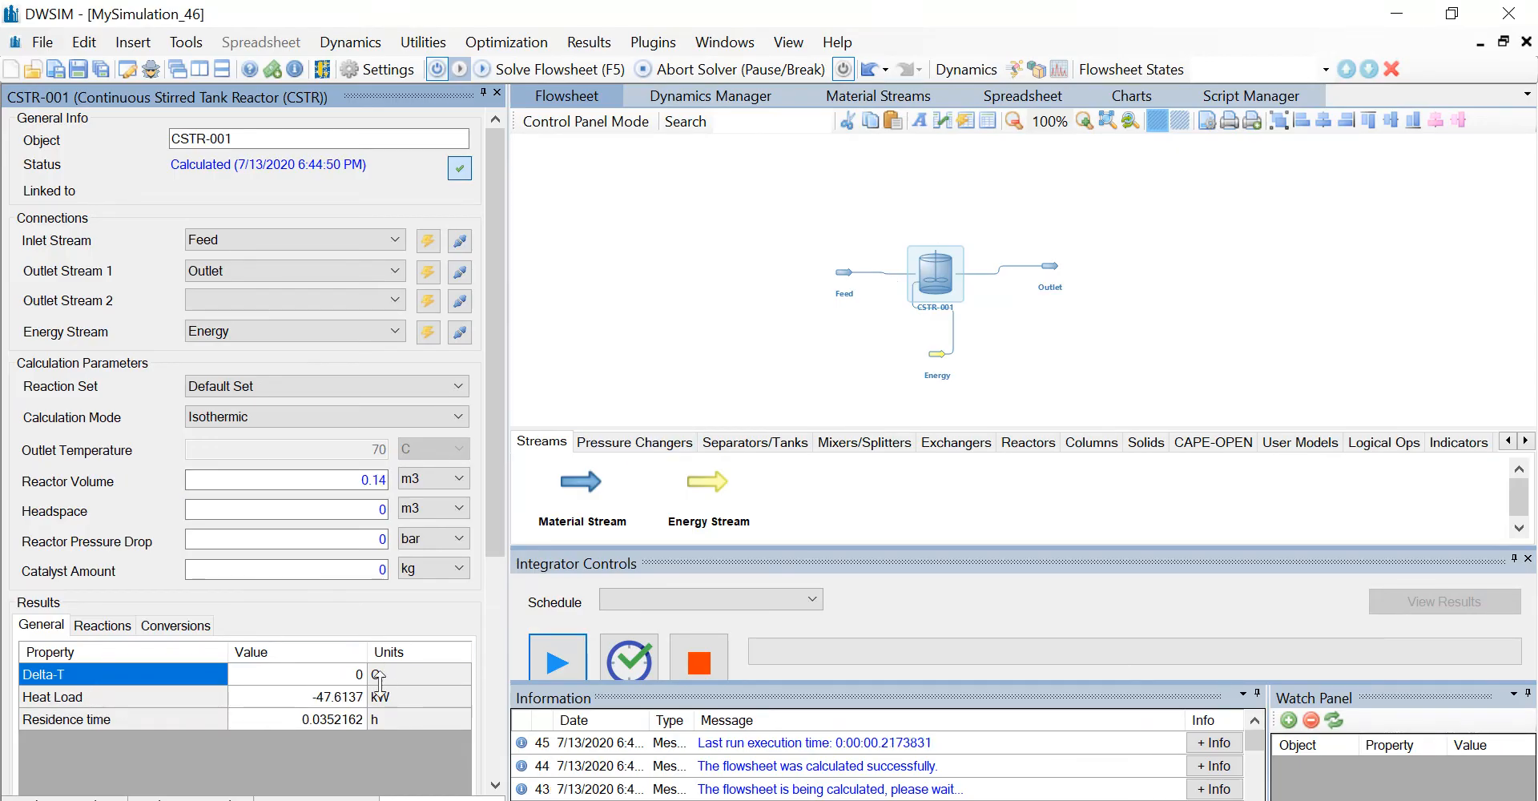
# Examine the compound conversions in the reactor's results
pyautogui.moveTo(926, 299)
pyautogui.click(157, 626)
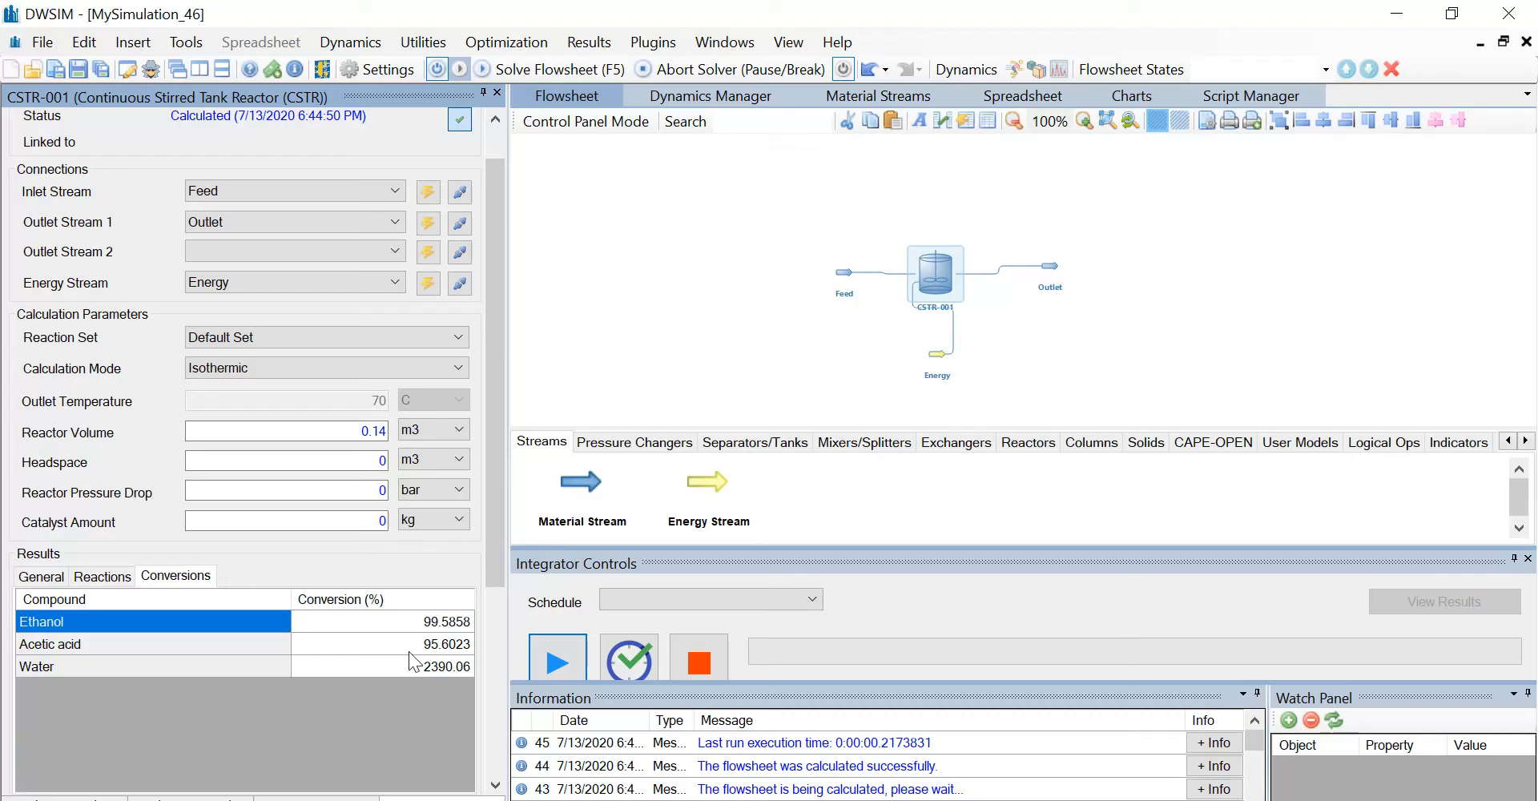
# Examine the compound amounts of the Outlet material stream
pyautogui.click(1052, 270)
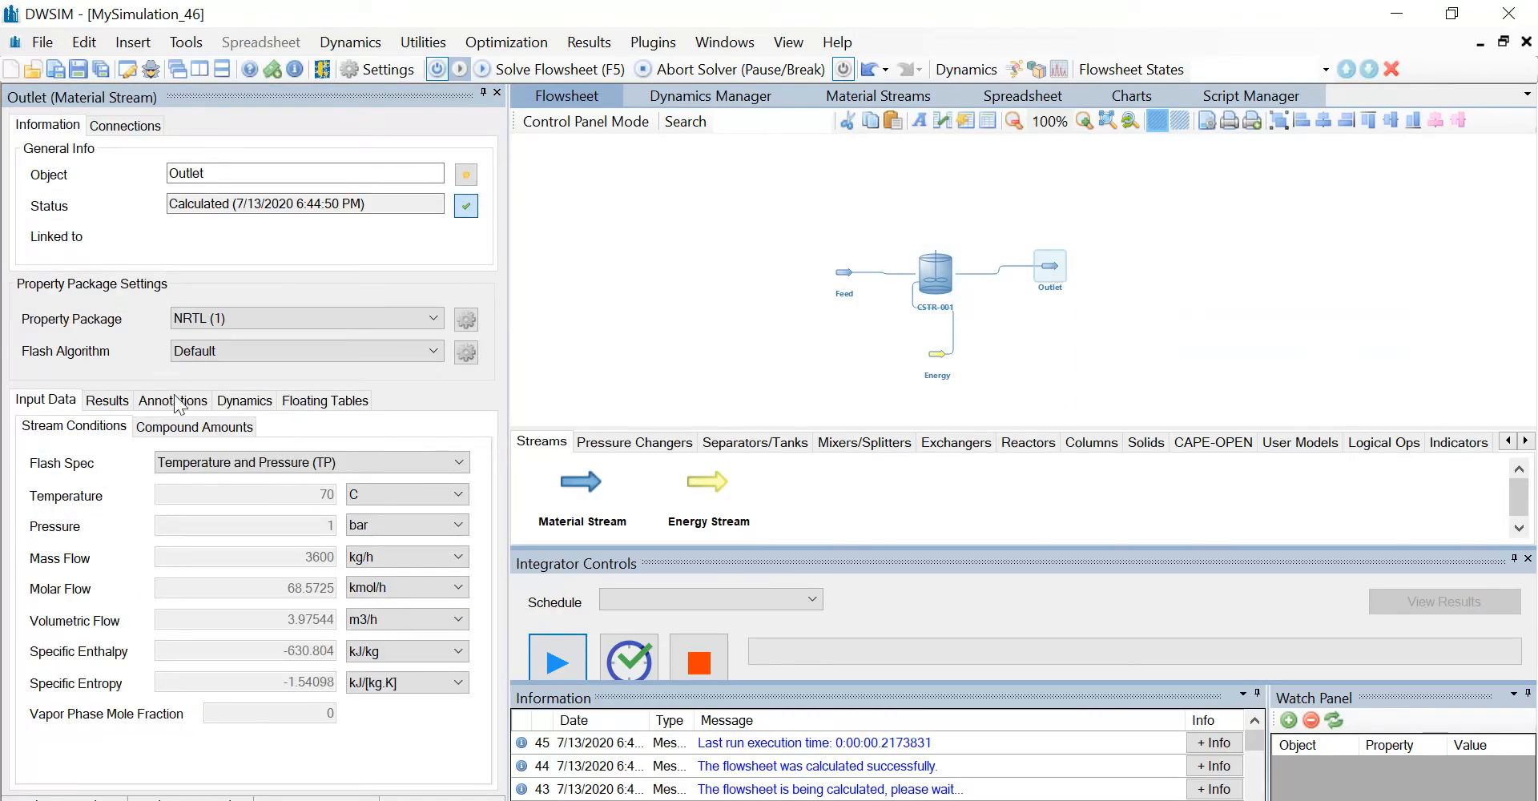
pyautogui.click(191, 428)
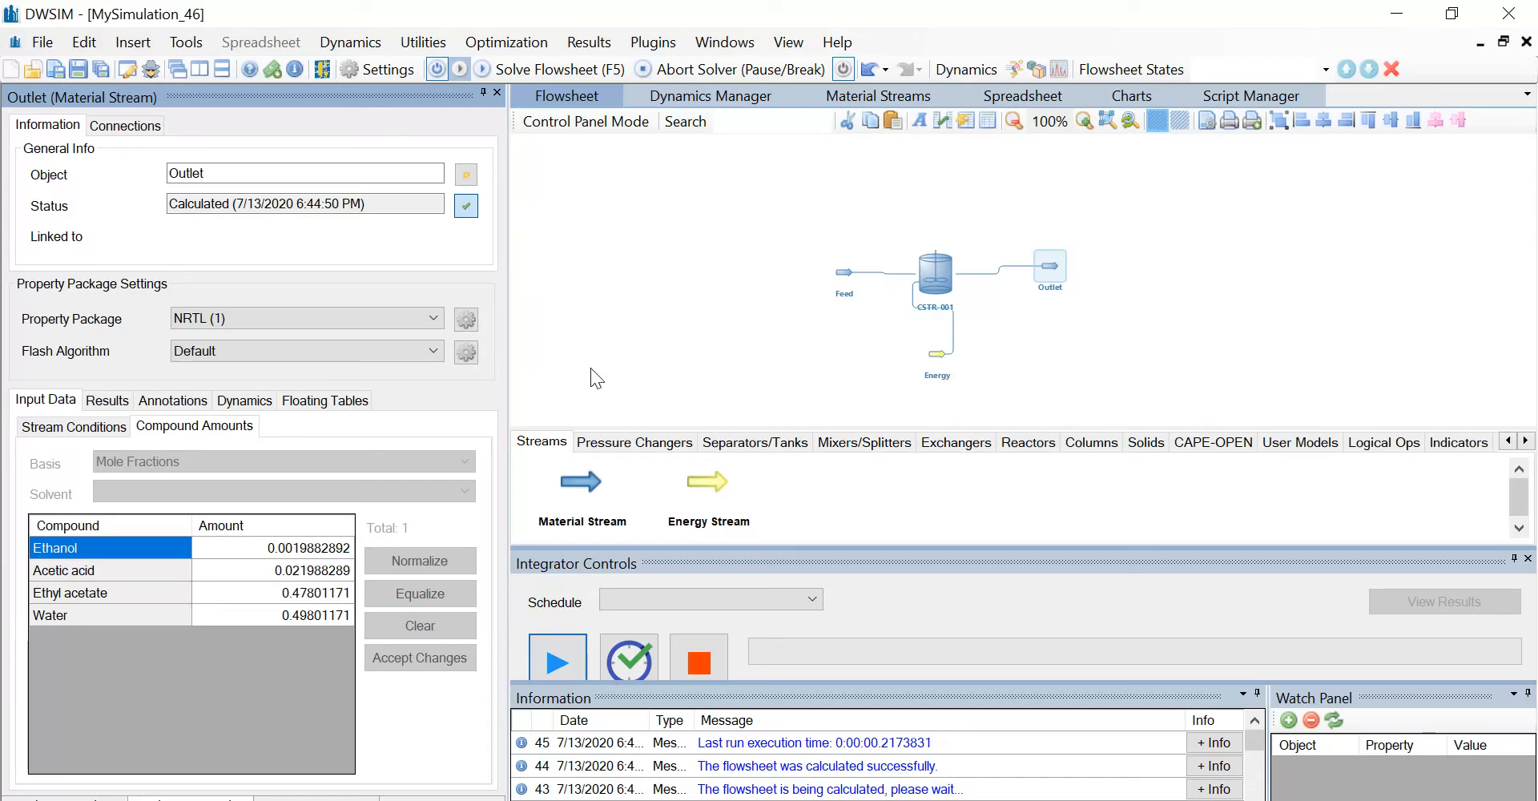
# Insert a master property table into the flowsheet and include the Feed and Outlet material streams in it
pyautogui.click(122, 45)
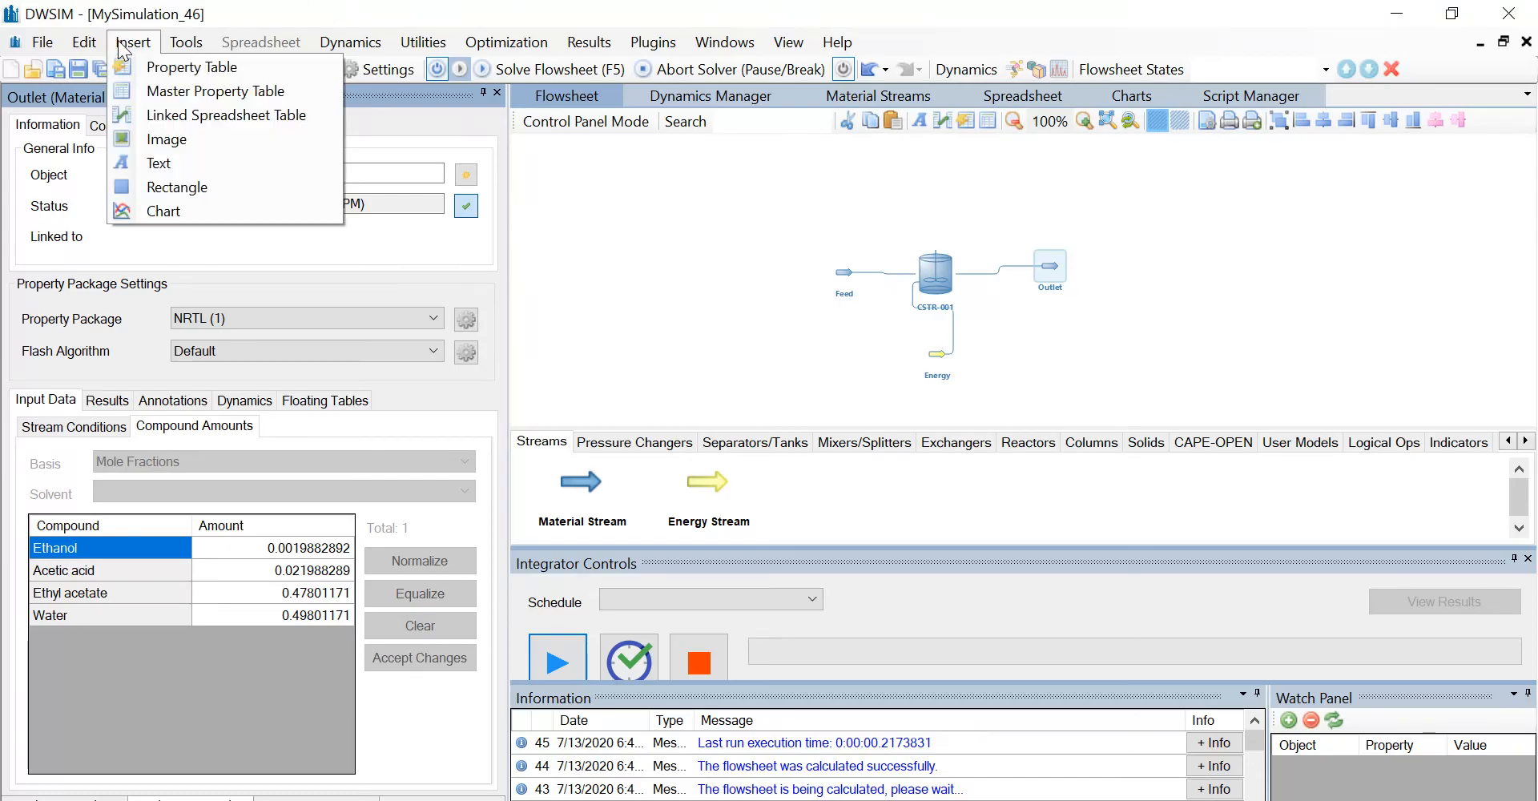
pyautogui.click(215, 90)
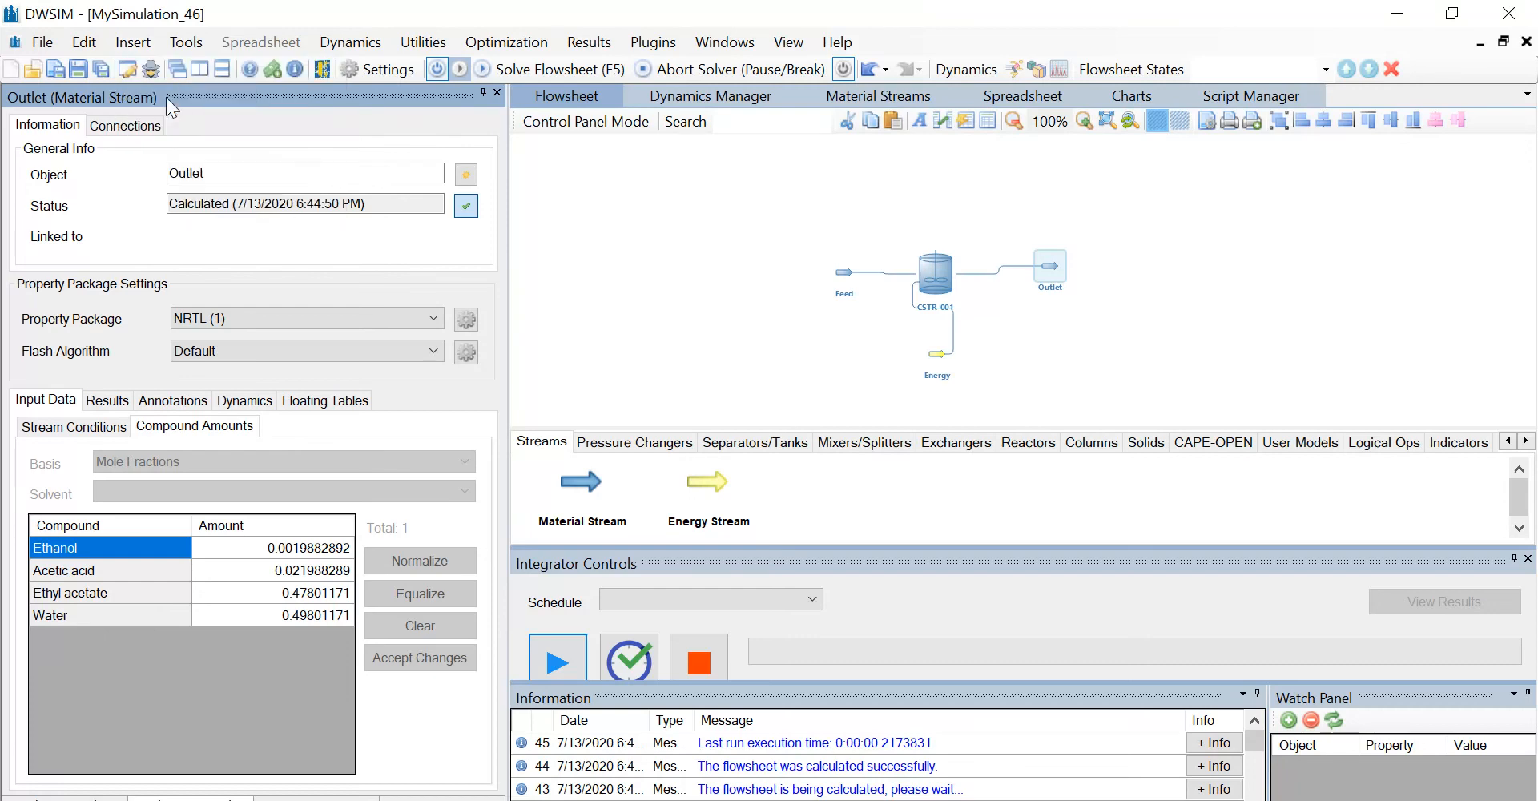
pyautogui.doubleClick(585, 190)
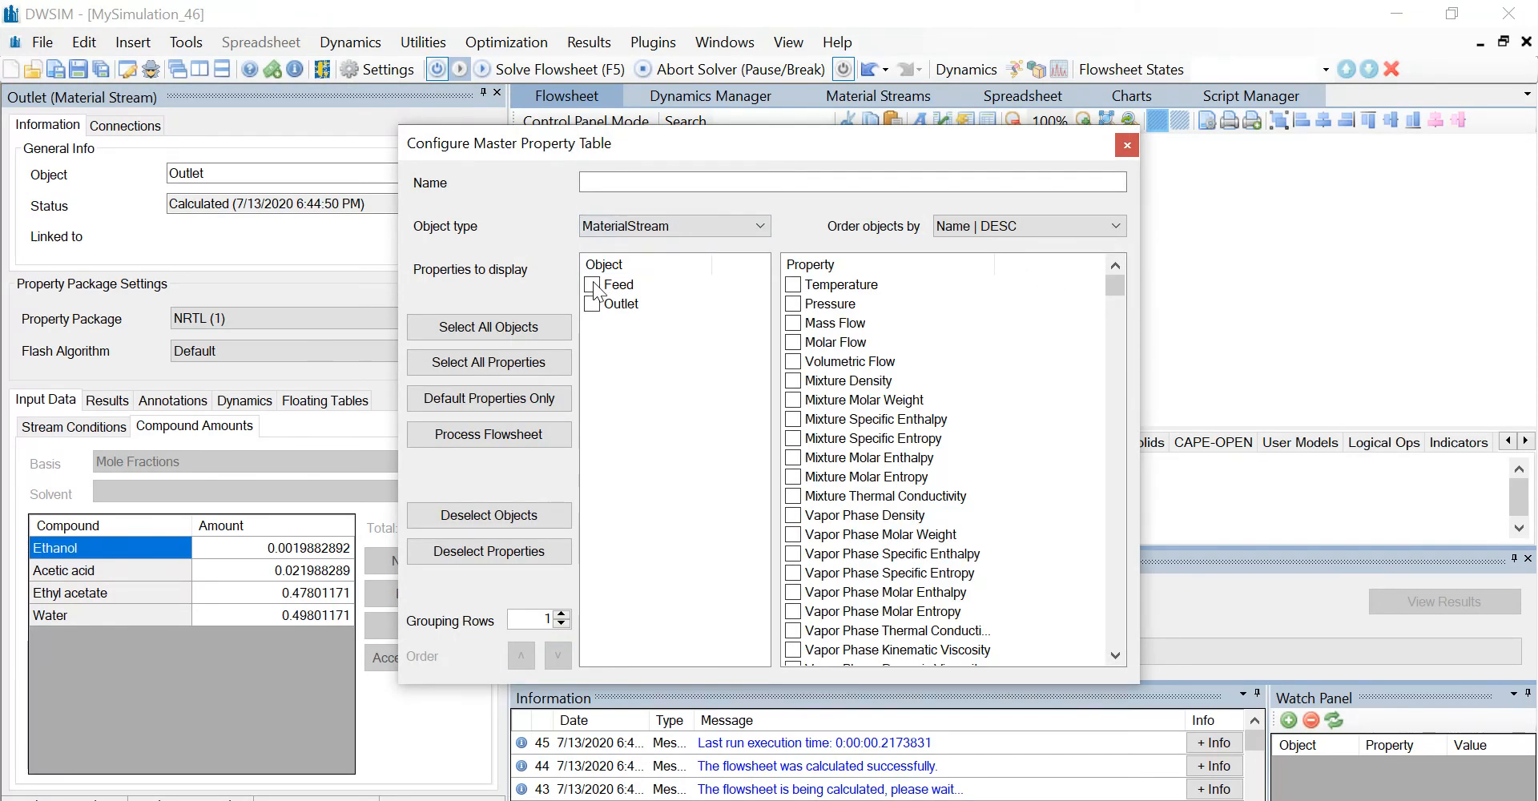
pyautogui.click(593, 286)
pyautogui.click(592, 304)
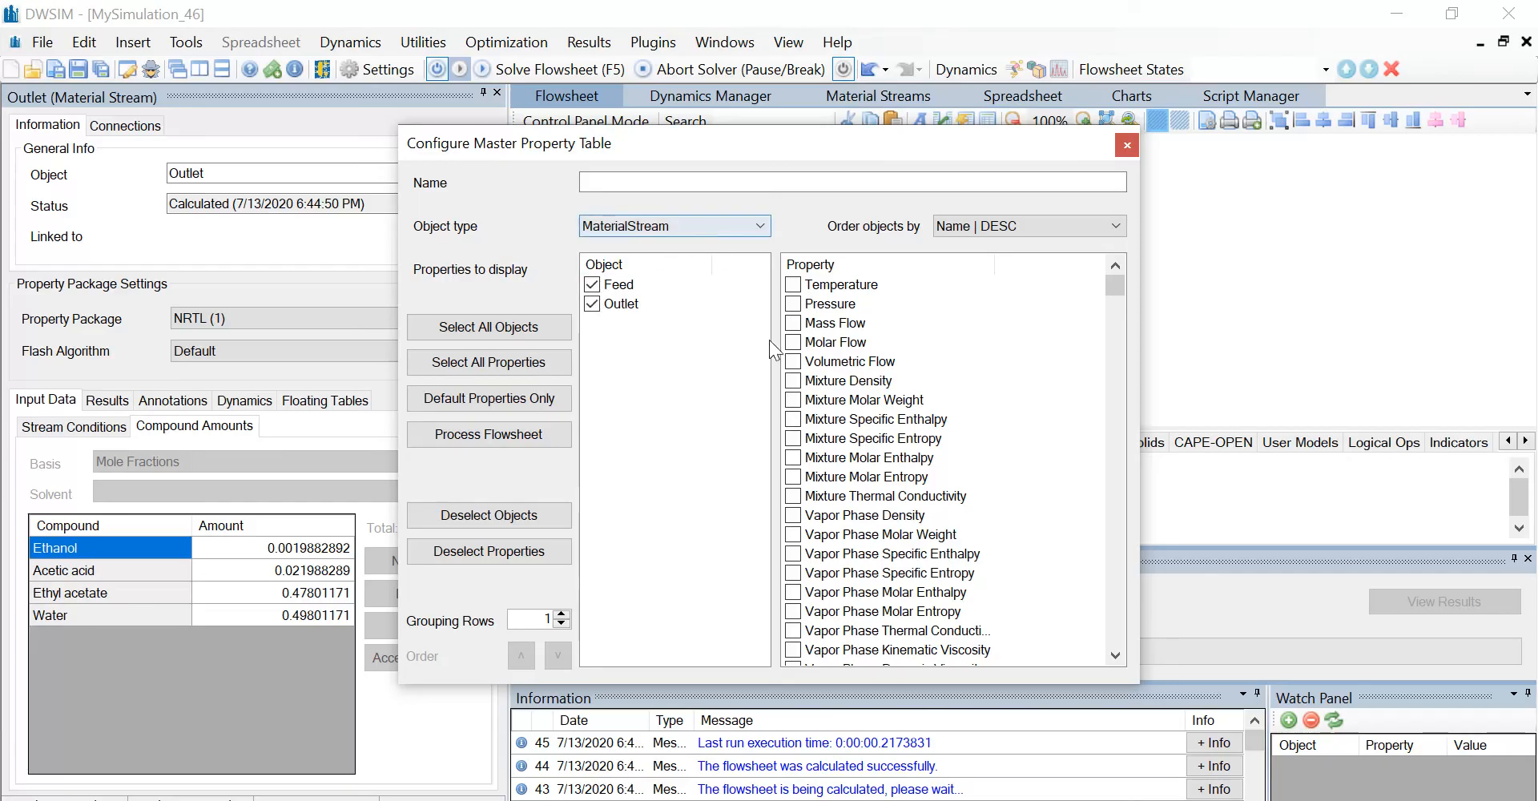
# Include temperature, pressure, mass, molar and volumetric flow, Liquid Phase (2) Volumetric Fraction, Aqueous Phase Density and Aqueous Phase Molar Weight in the master property table
pyautogui.click(793, 285)
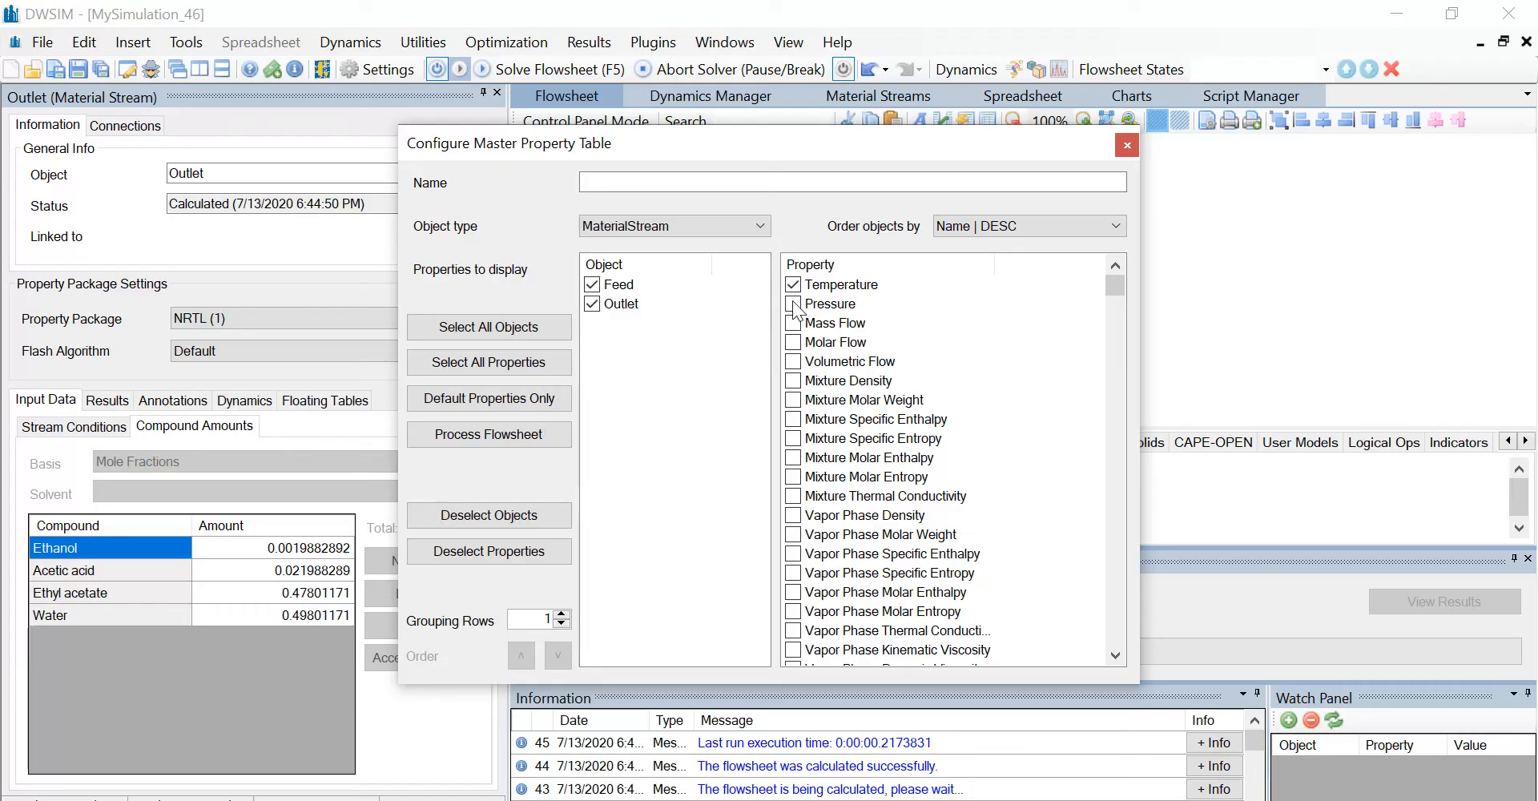
pyautogui.click(793, 304)
pyautogui.click(793, 323)
pyautogui.click(793, 342)
pyautogui.click(793, 362)
pyautogui.moveTo(1114, 287); pyautogui.dragTo(1117, 364)
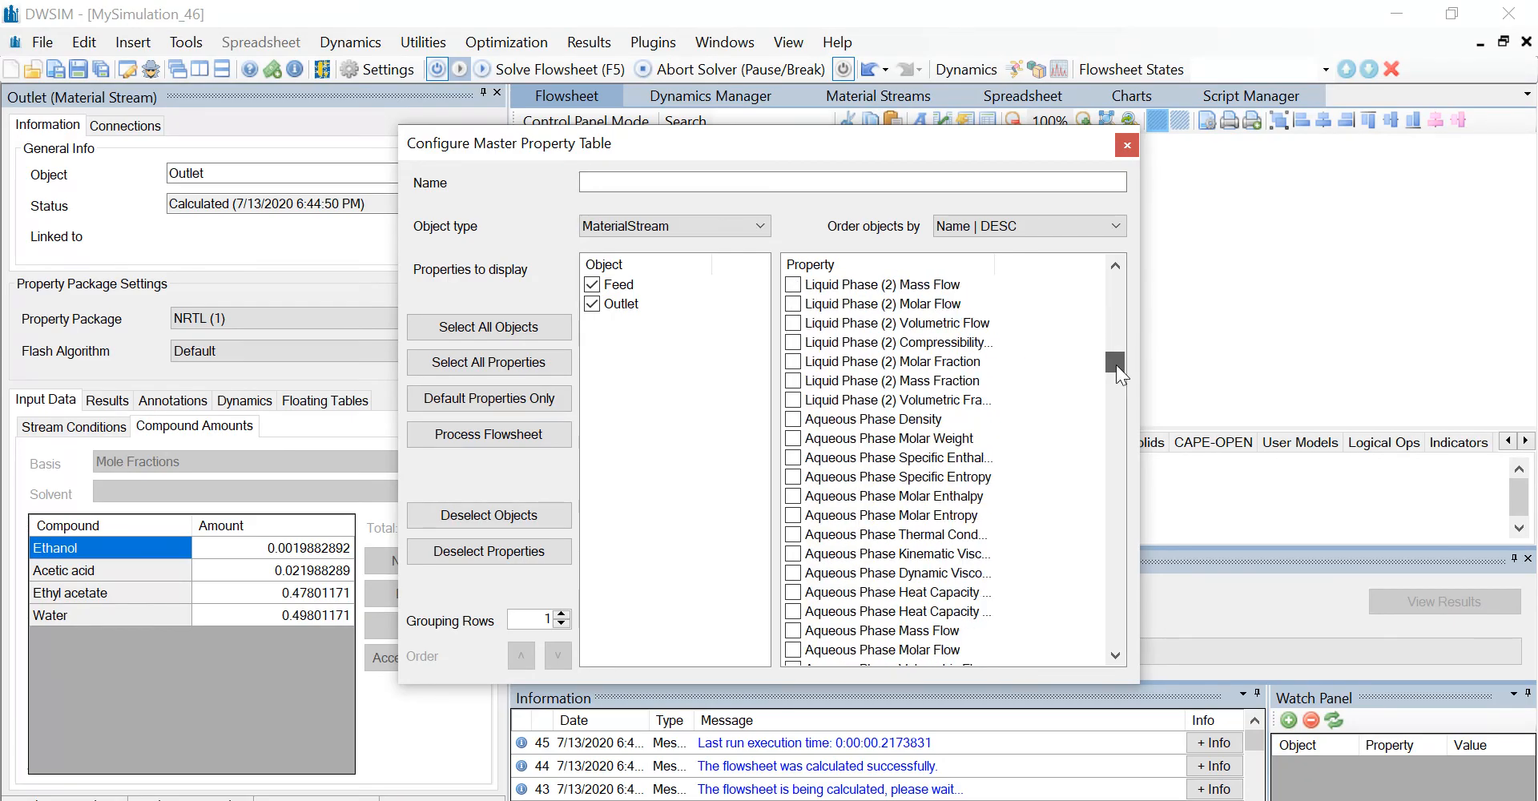
pyautogui.click(793, 419)
pyautogui.click(793, 439)
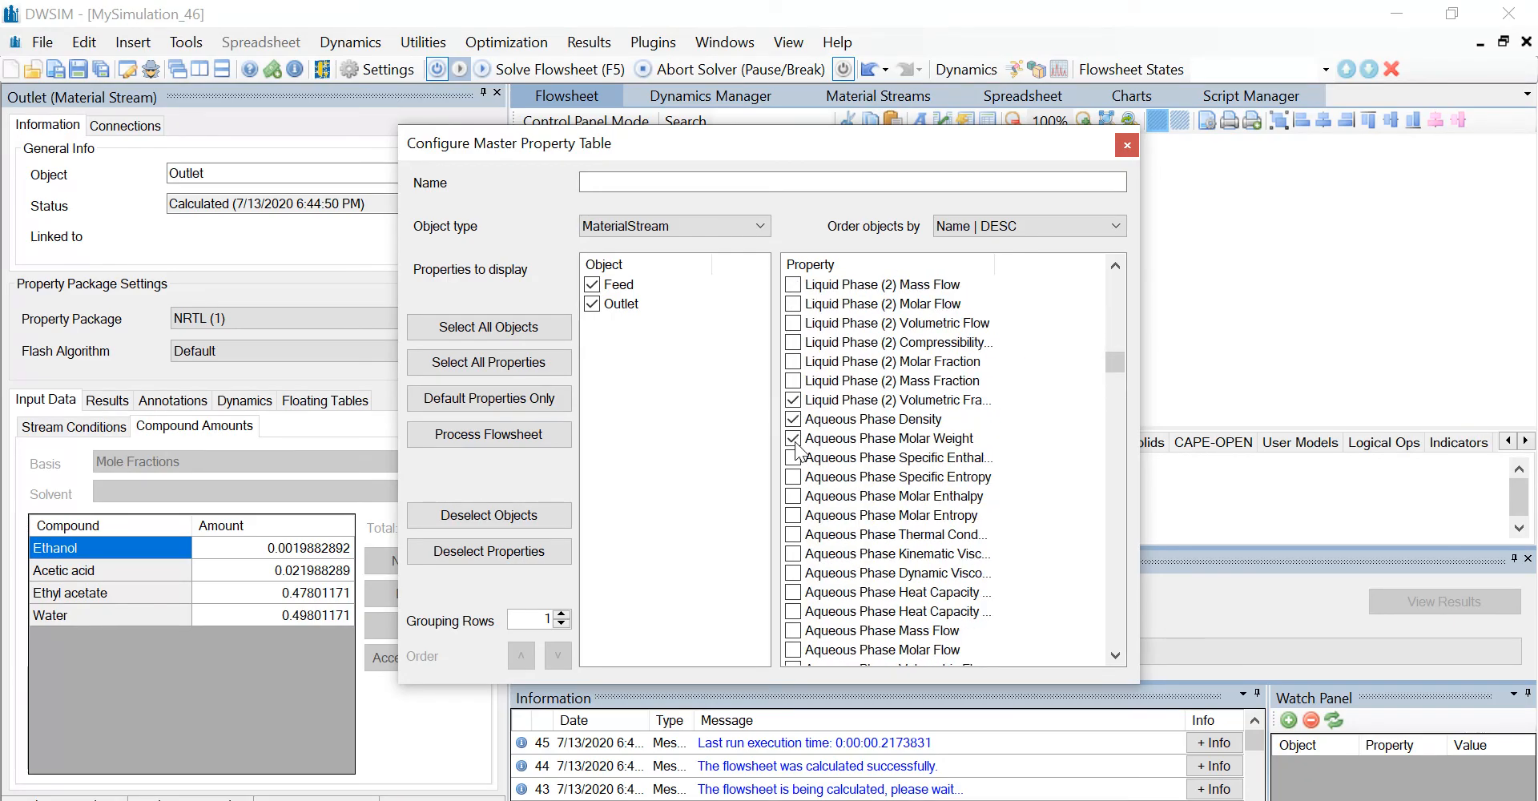
pyautogui.click(1125, 145)
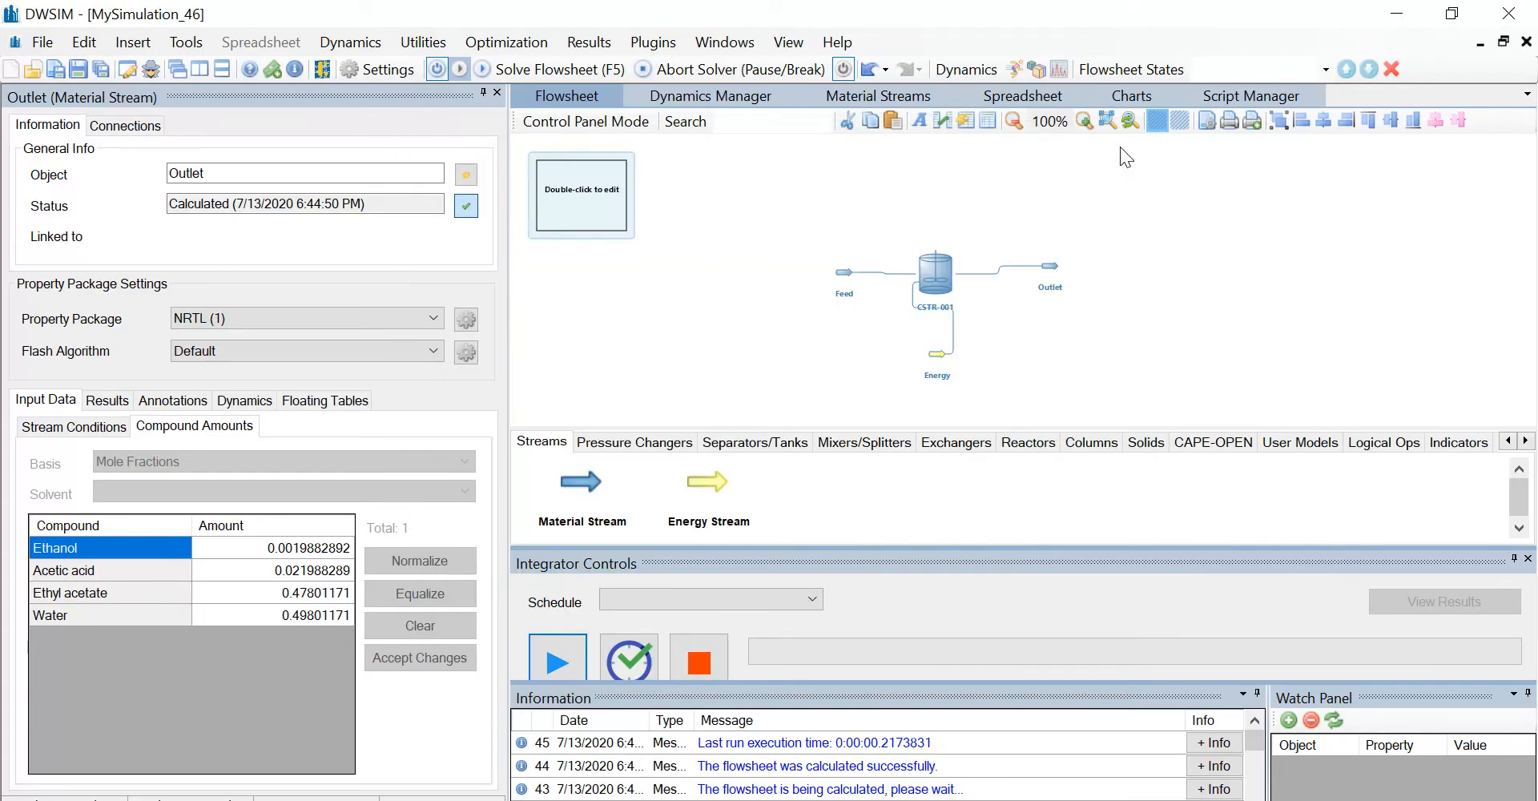
# Move the master property table to the free flowsheet area just beyond the Outlet stream
pyautogui.moveTo(699, 248); pyautogui.dragTo(1298, 240)
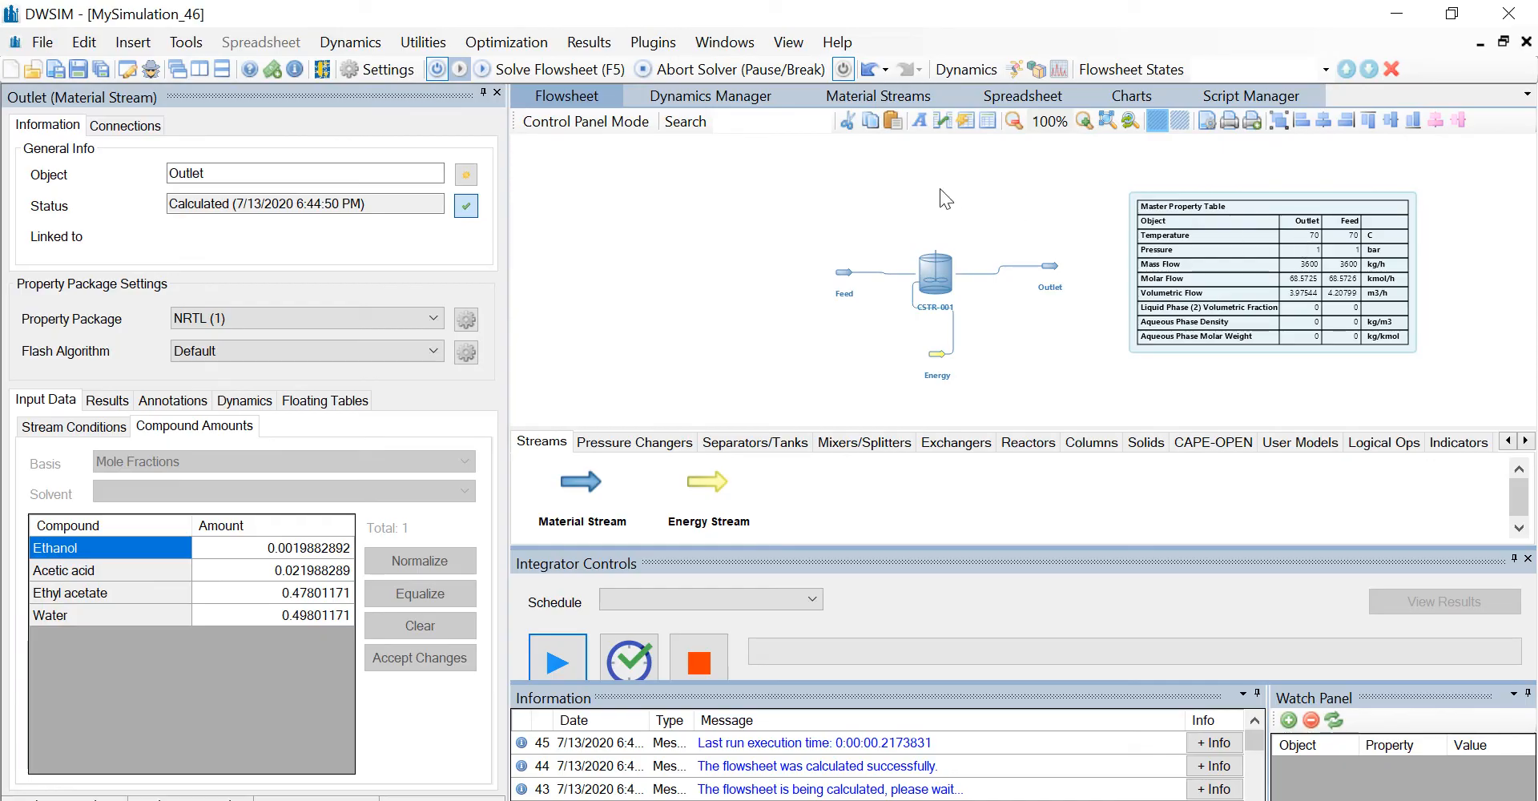
pyautogui.moveTo(937, 190); pyautogui.dragTo(732, 180)
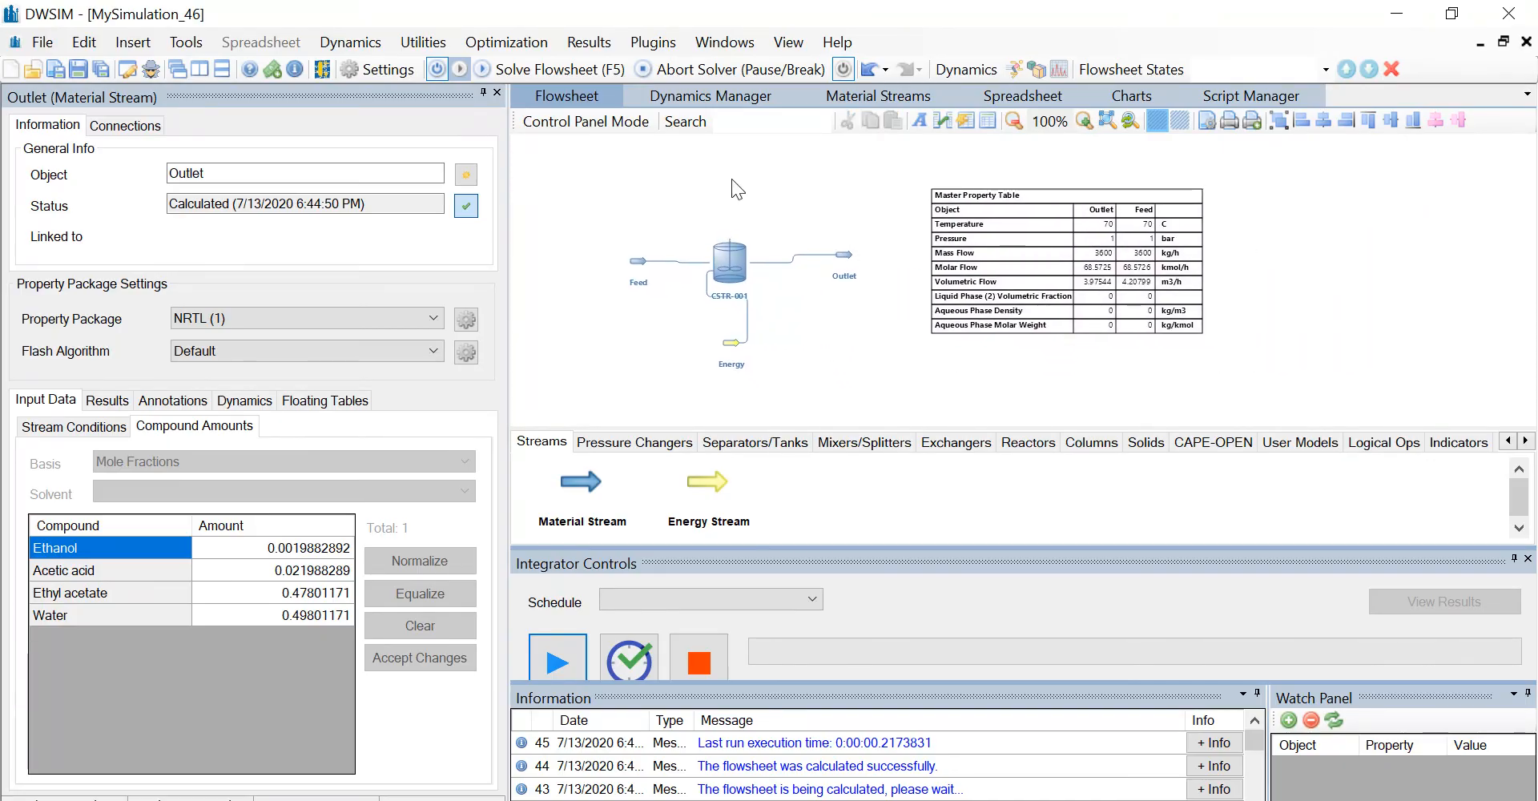